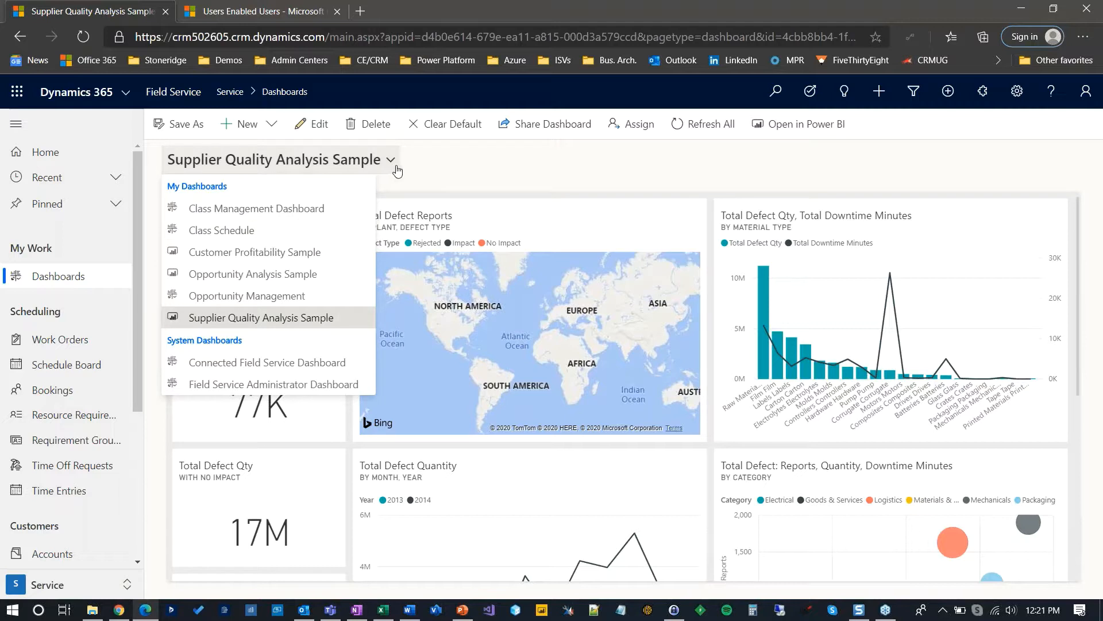
Look through the available dashboards, the Dynamics 365 apps and the areas of the Field Service app
click(398, 170)
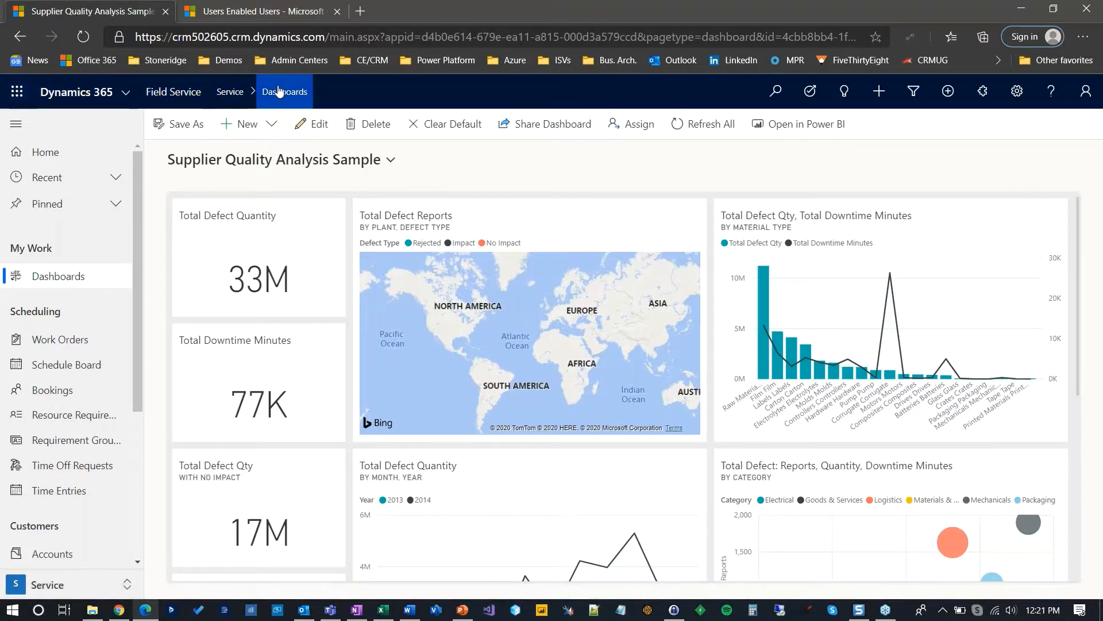
click(17, 92)
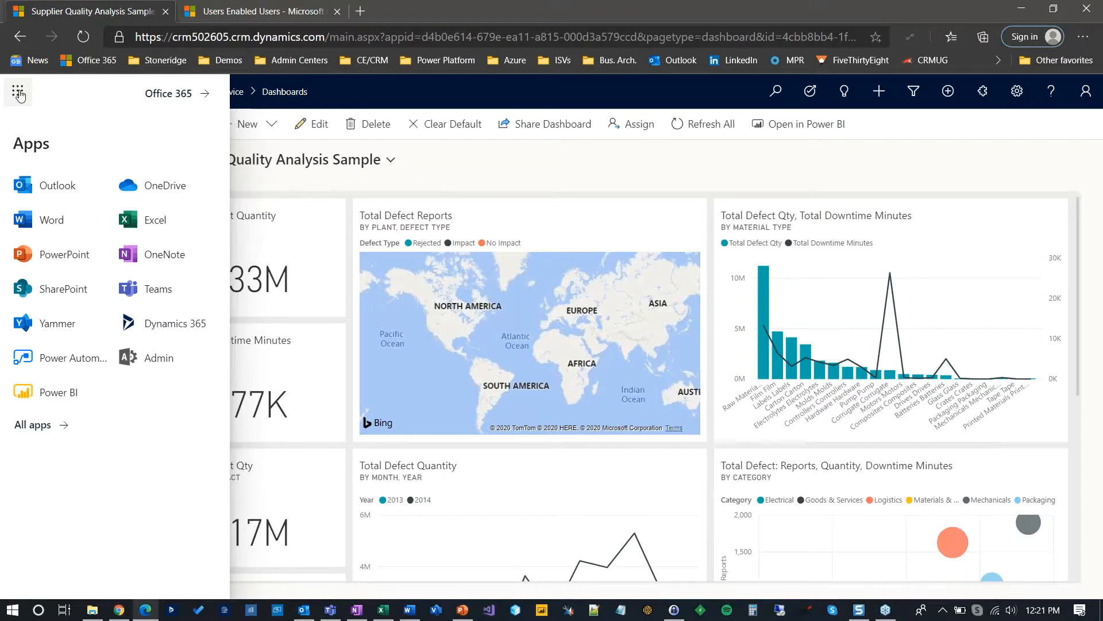
click(18, 92)
click(126, 92)
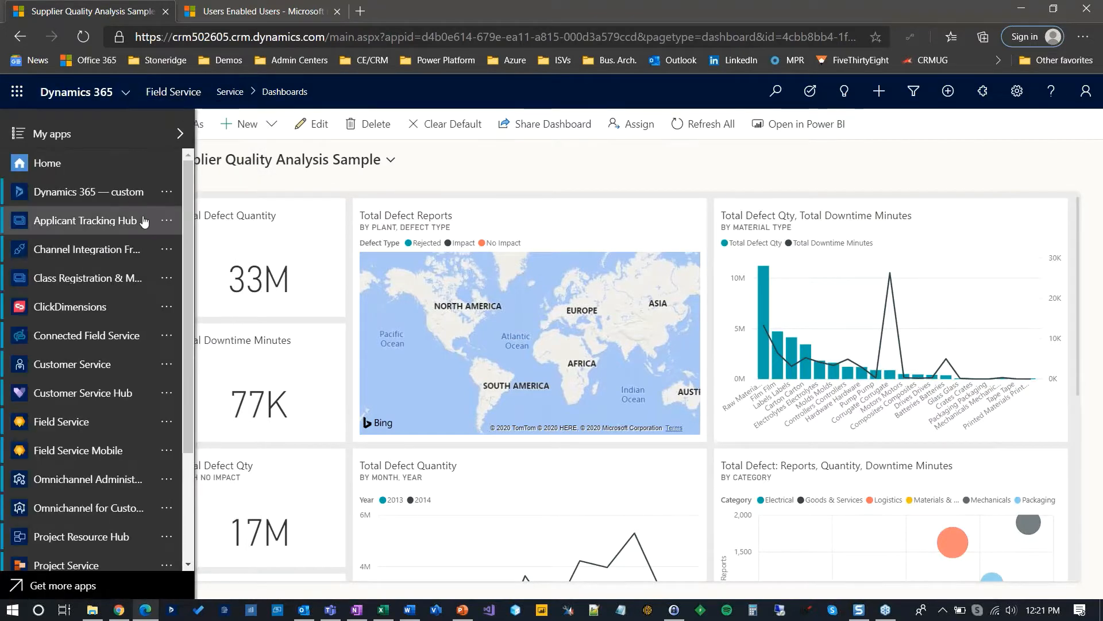
drag(189, 182, 185, 322)
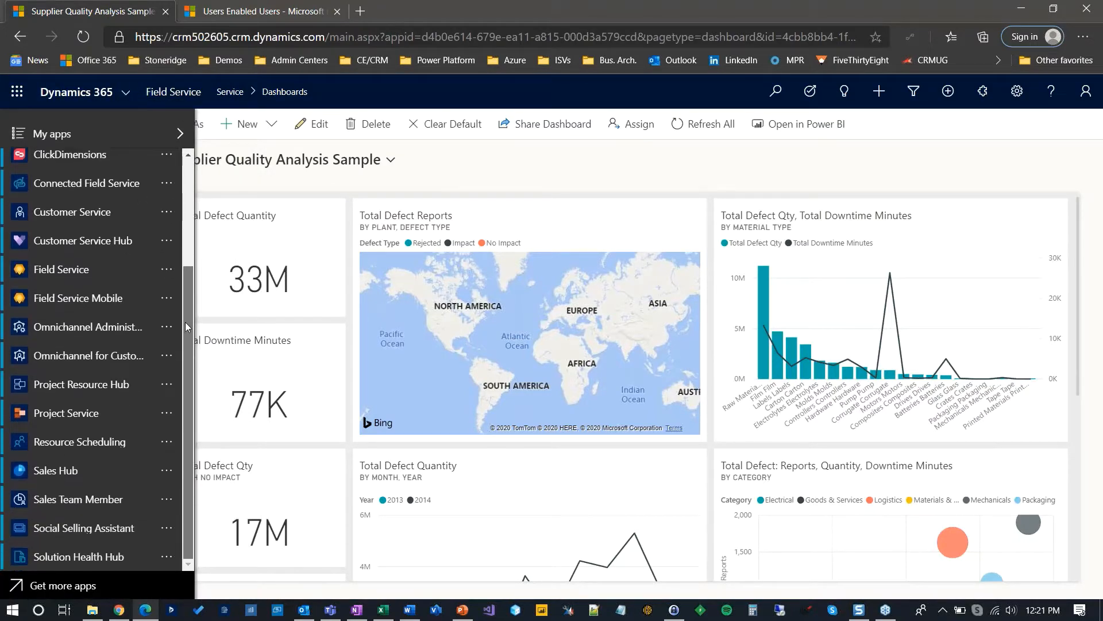
click(68, 273)
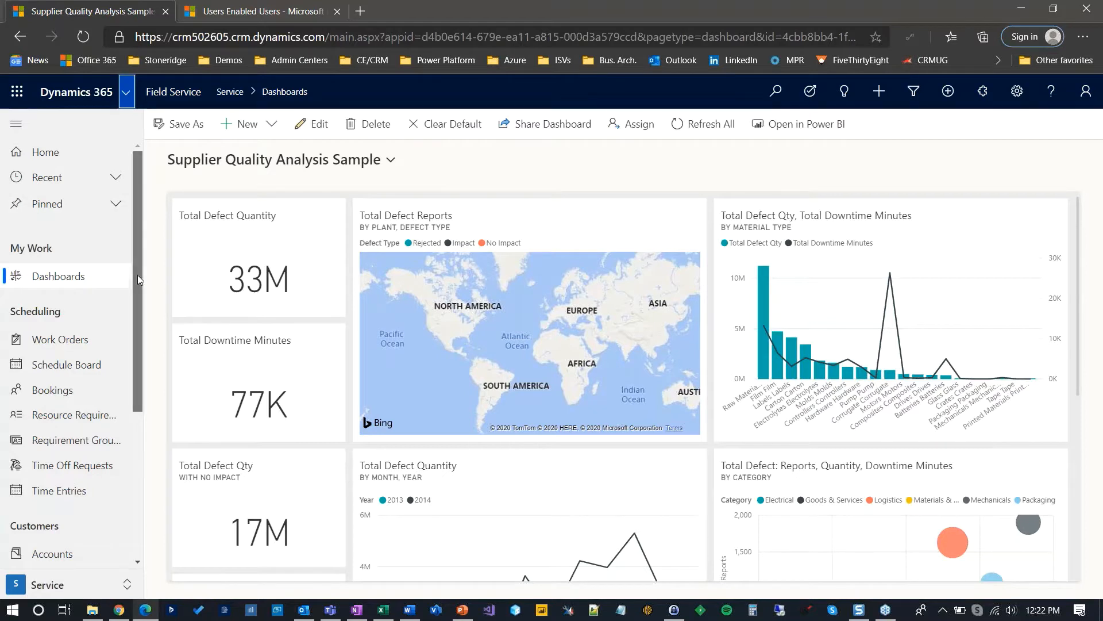
click(111, 585)
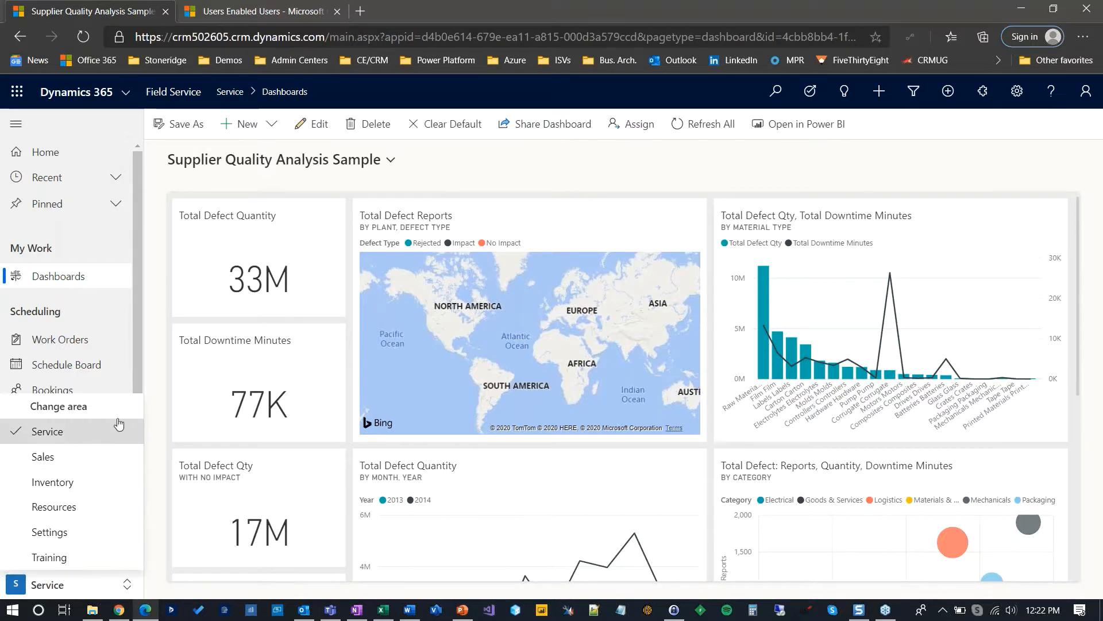
click(133, 370)
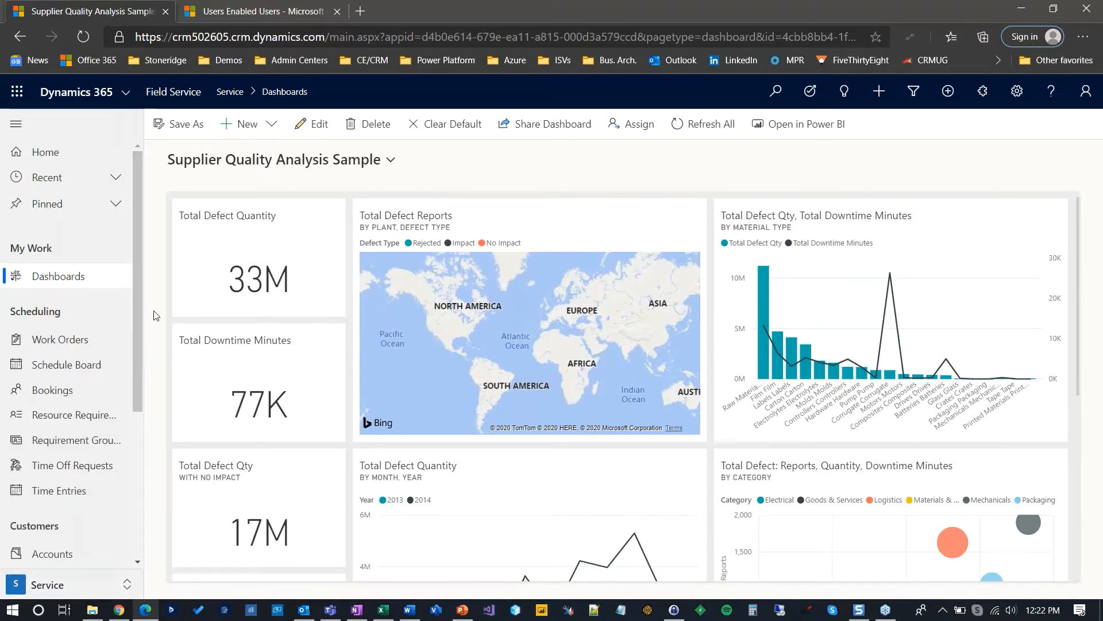
Open the Field Equipment Outage case from the active cases under Service Delivery
scroll(136, 277, down, 1)
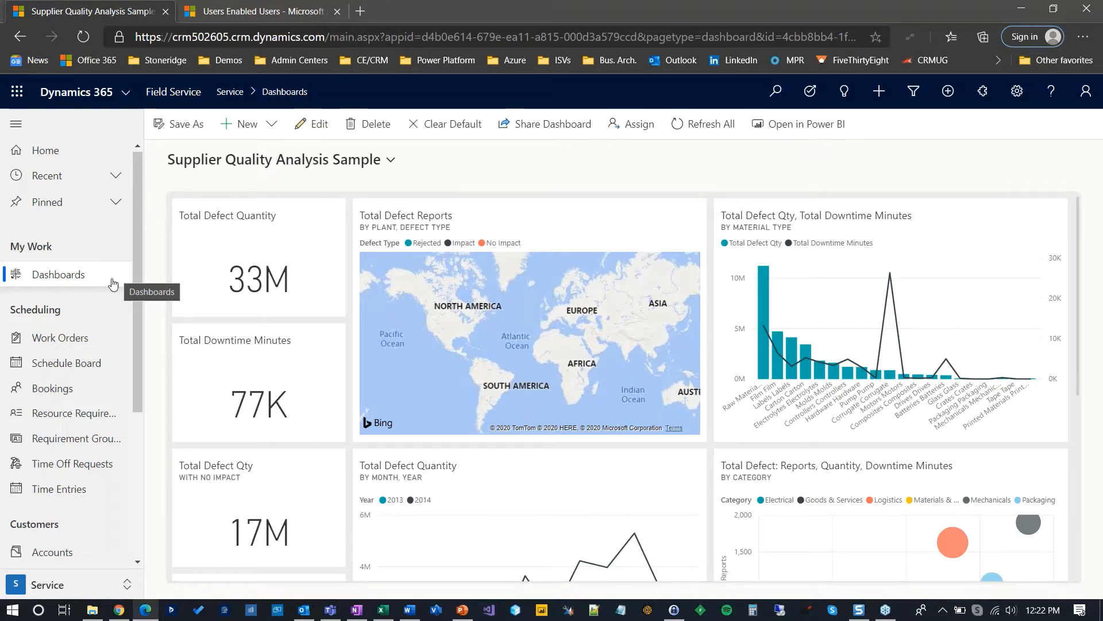
drag(139, 259, 141, 305)
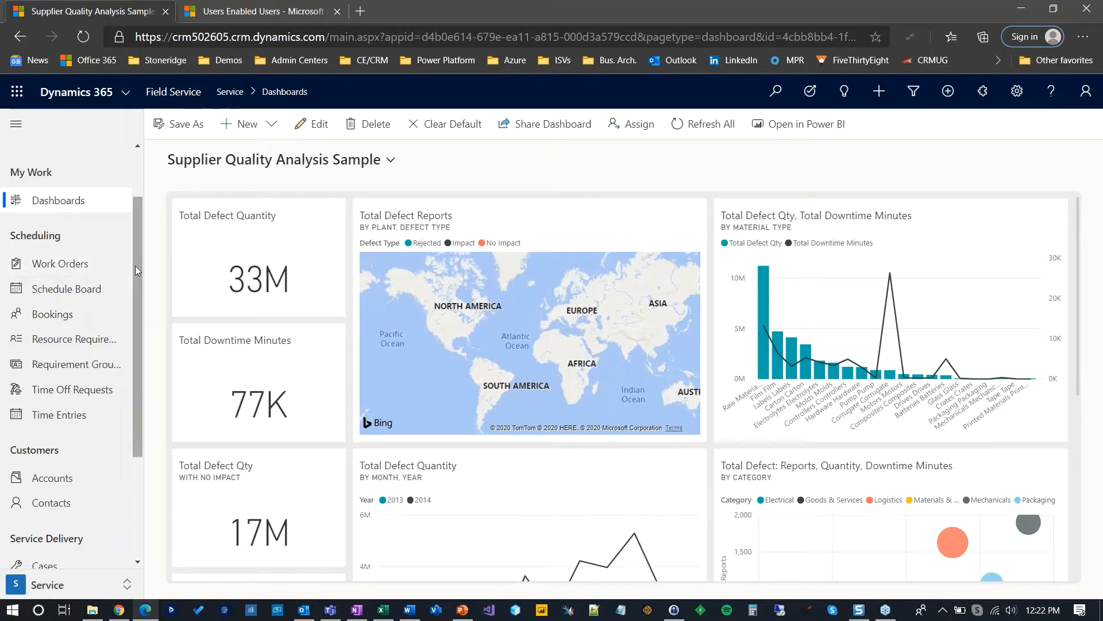
drag(139, 266, 138, 375)
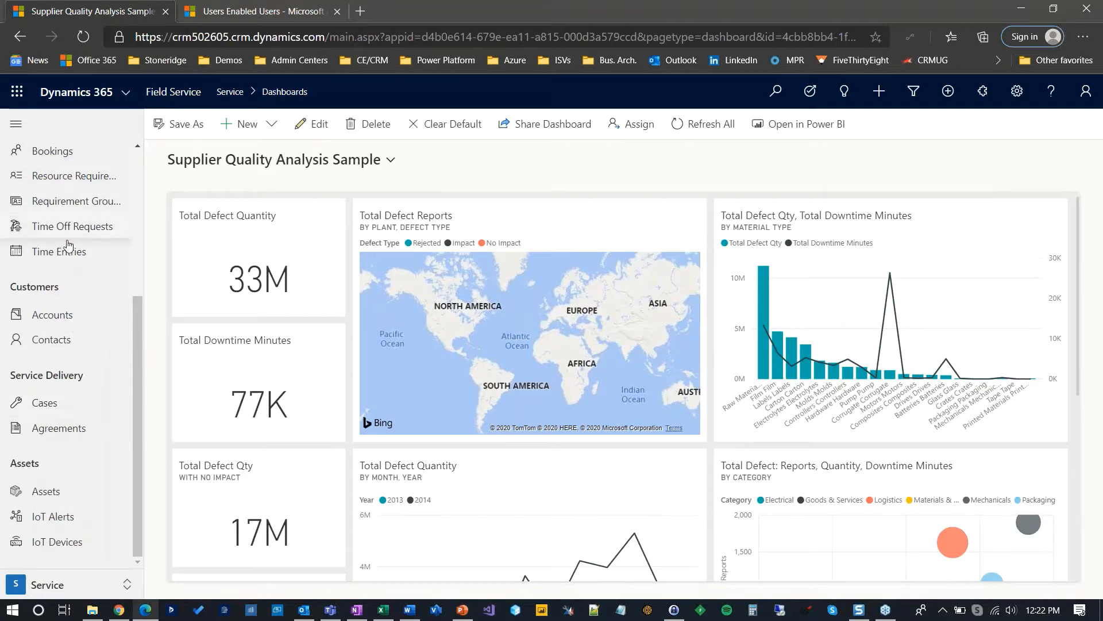
click(67, 410)
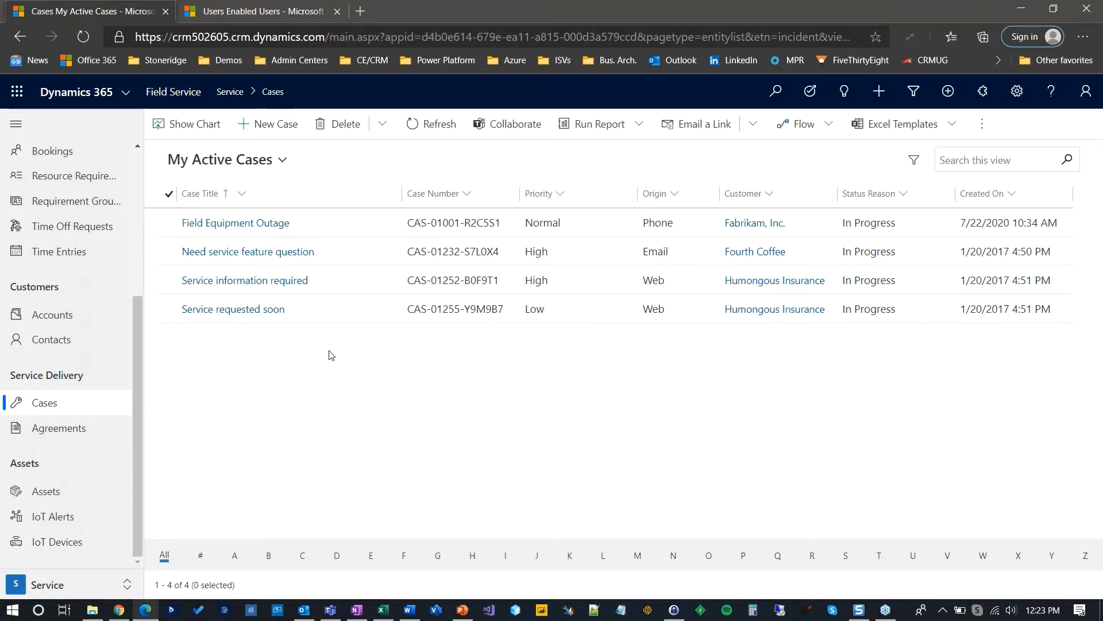
click(210, 225)
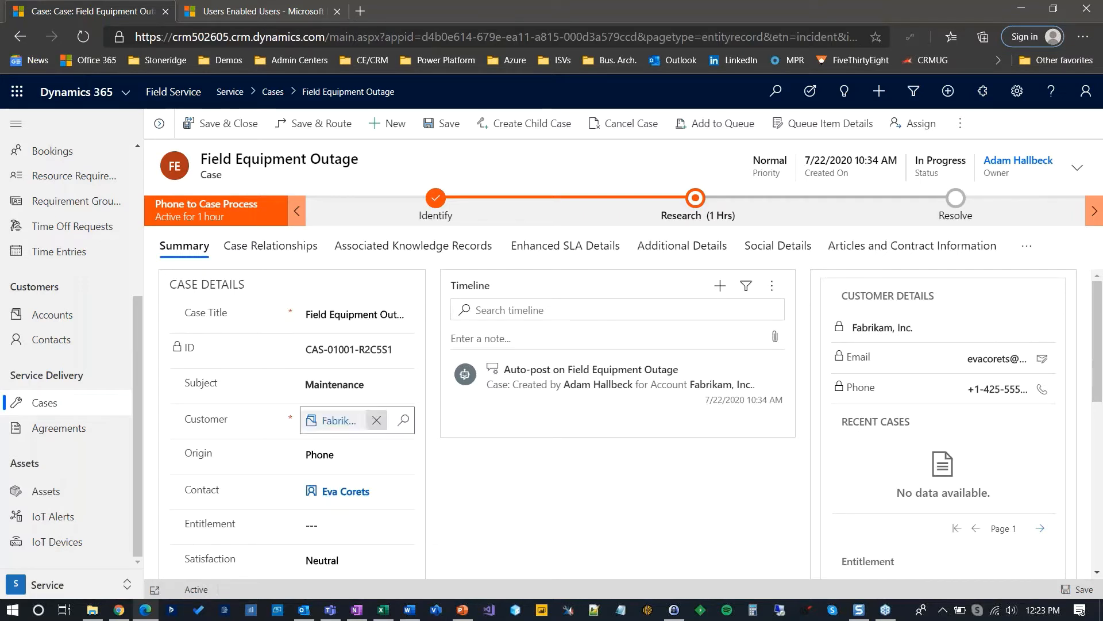
Set the Field Equipment Outage case's priority to High and save the case
scroll(352, 296, down, 1)
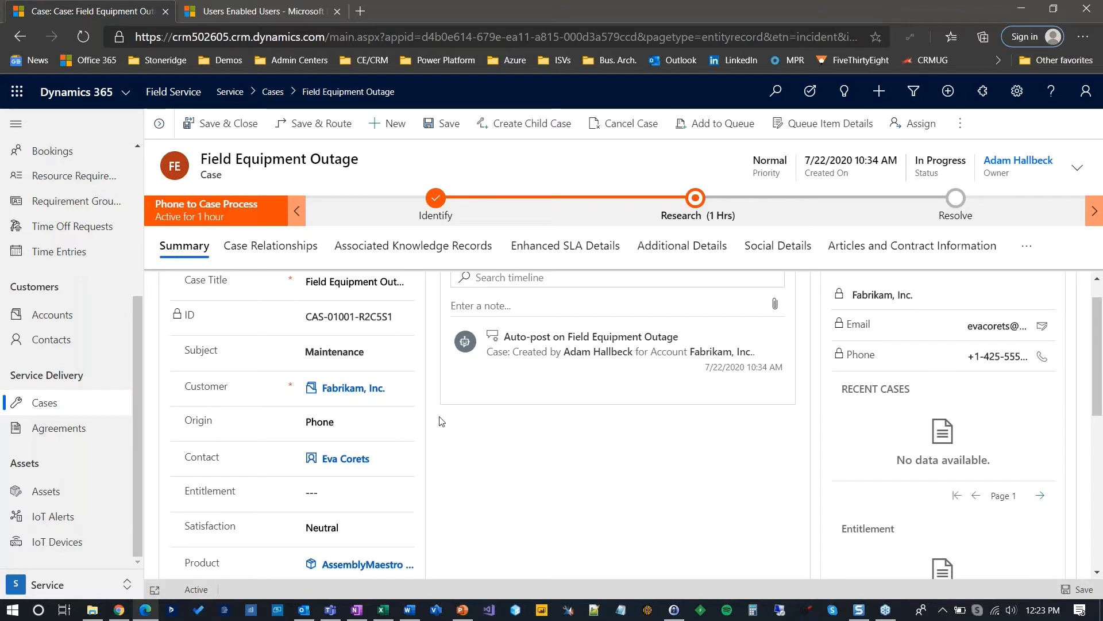
scroll(442, 423, down, 2)
scroll(442, 423, up, 3)
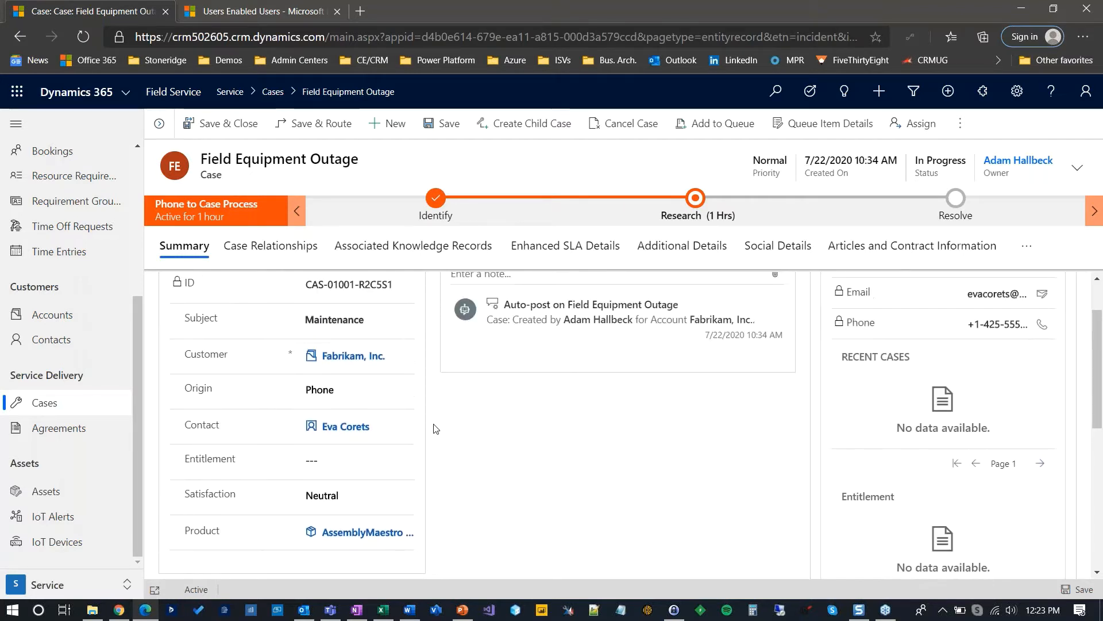
click(1073, 171)
click(987, 207)
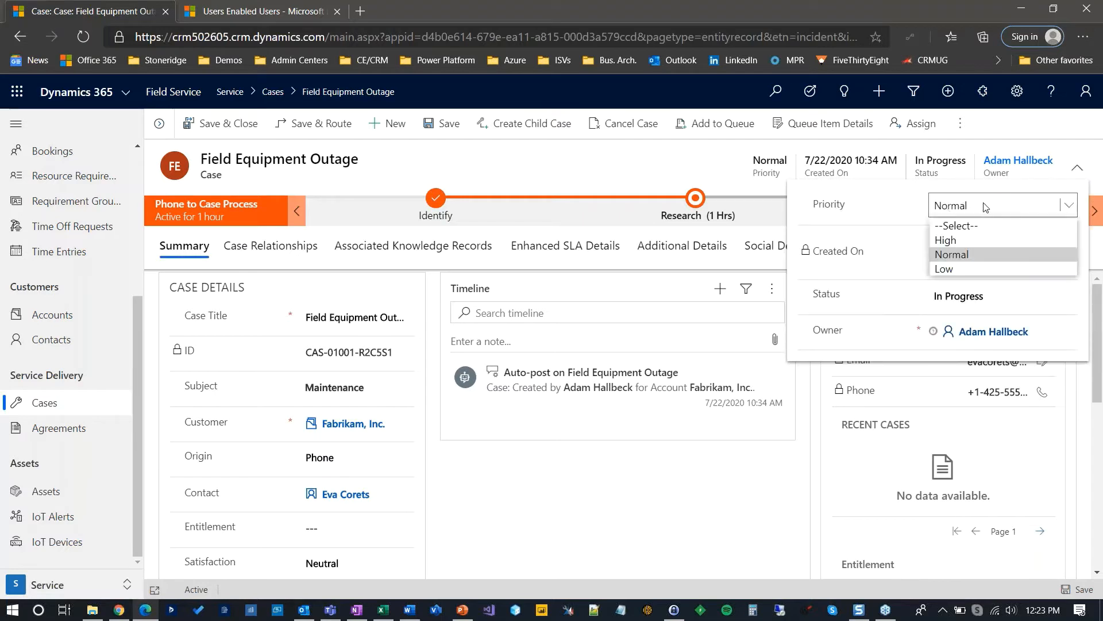
click(953, 241)
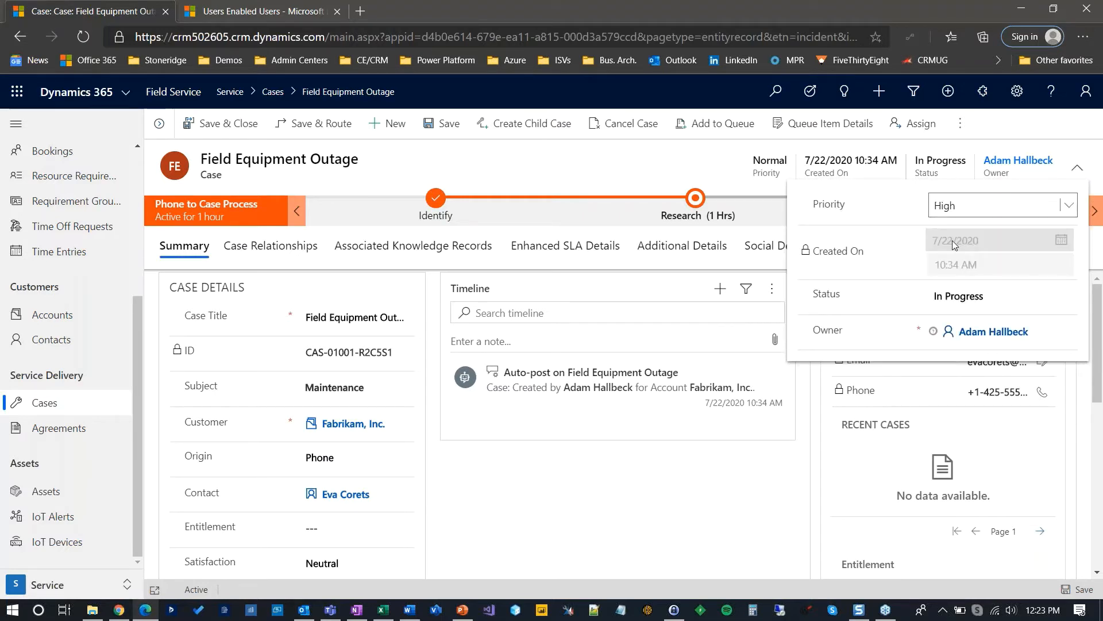
click(1073, 210)
click(1073, 210)
click(695, 159)
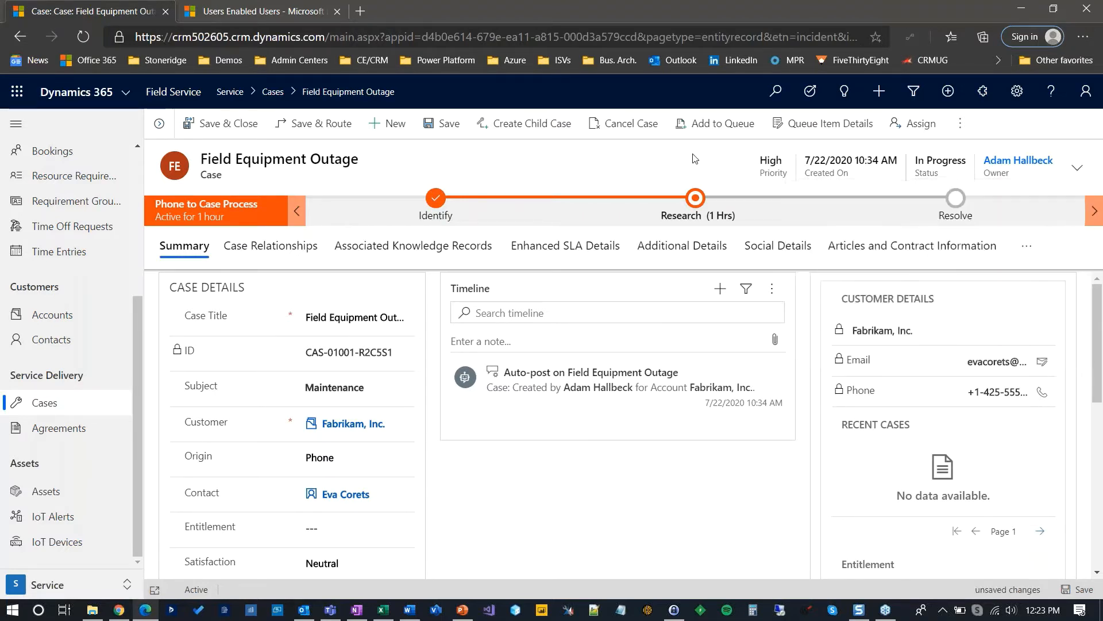
click(1078, 590)
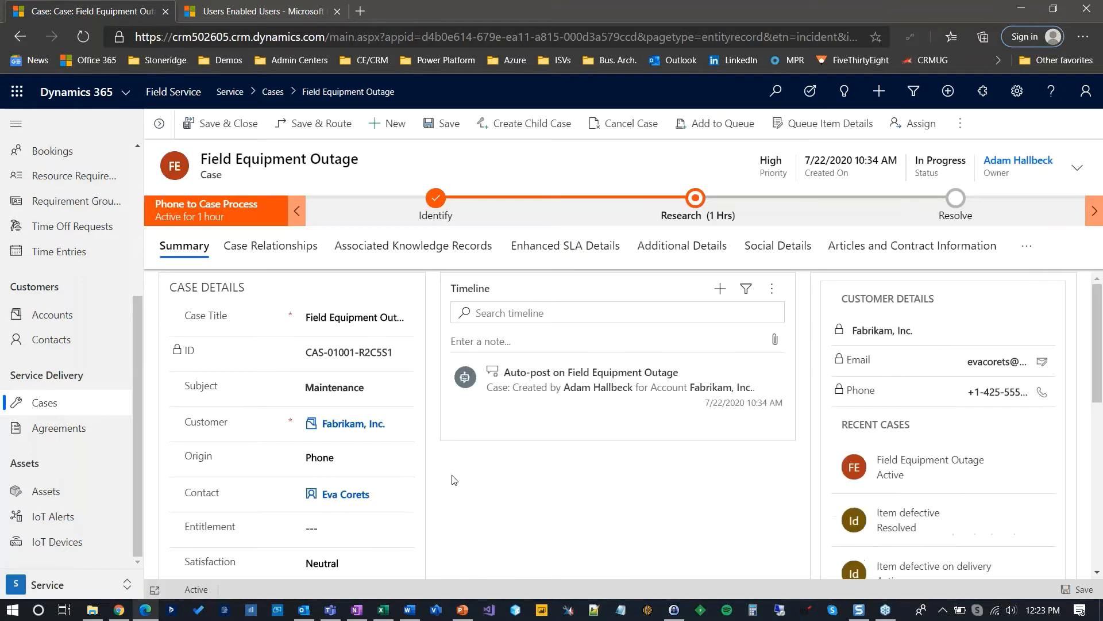
Review the case details and the Identify and Research stages of the Phone to Case Process
scroll(452, 481, down, 1)
scroll(453, 480, up, 1)
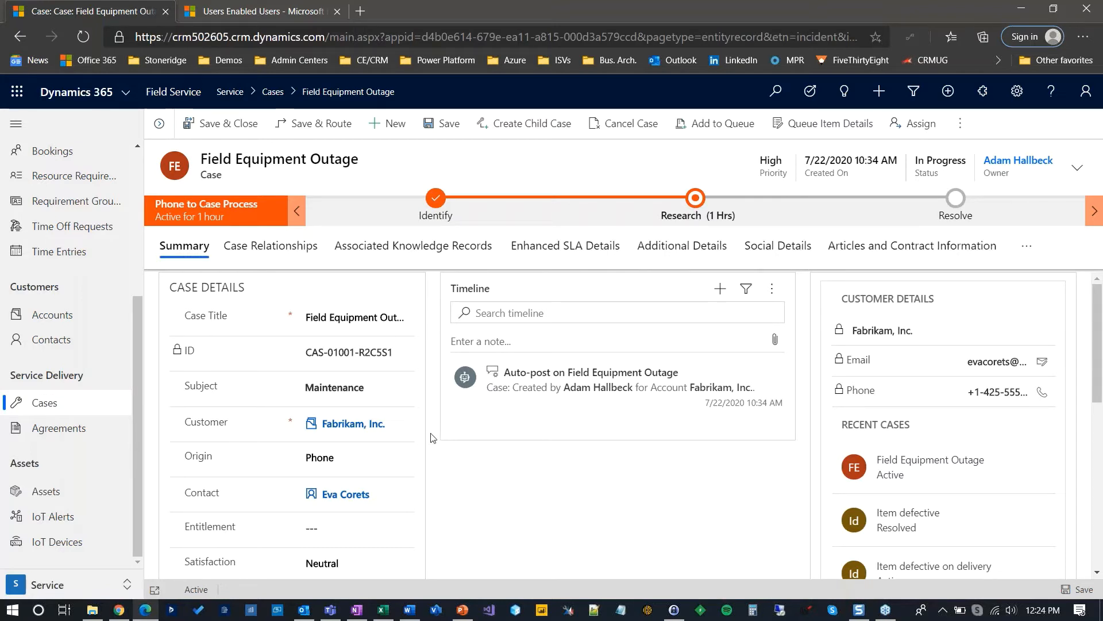
scroll(433, 438, down, 3)
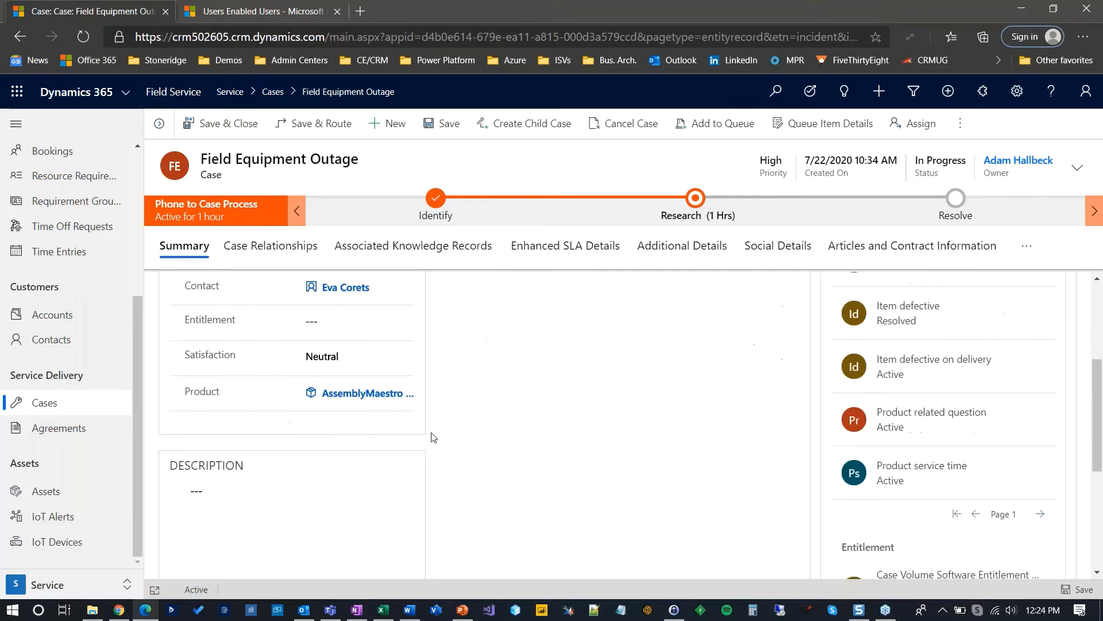
scroll(434, 437, up, 3)
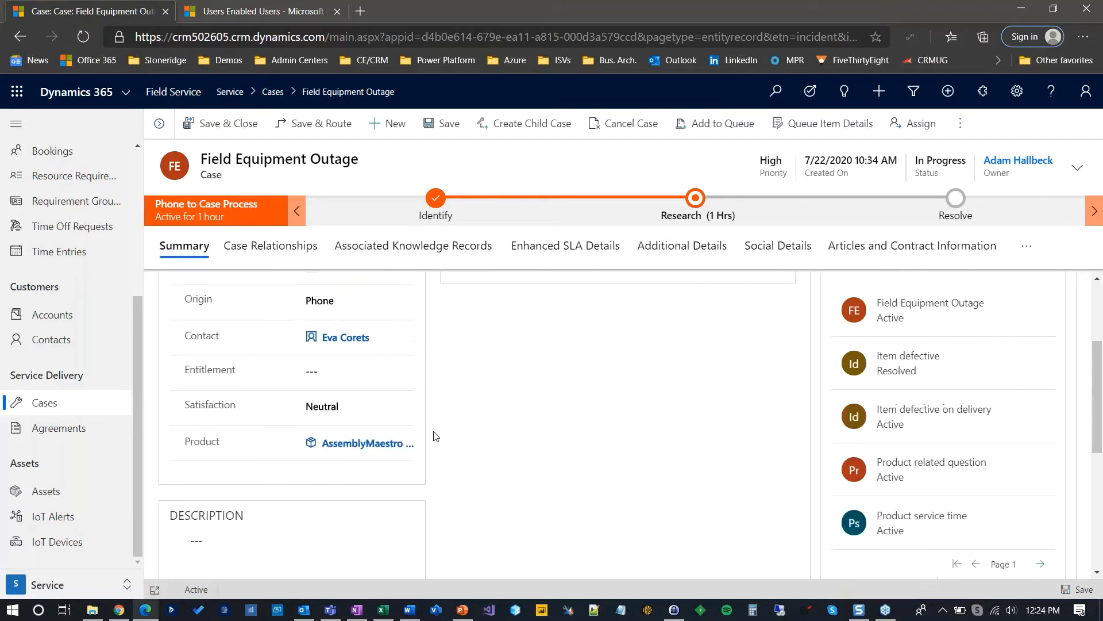
click(436, 205)
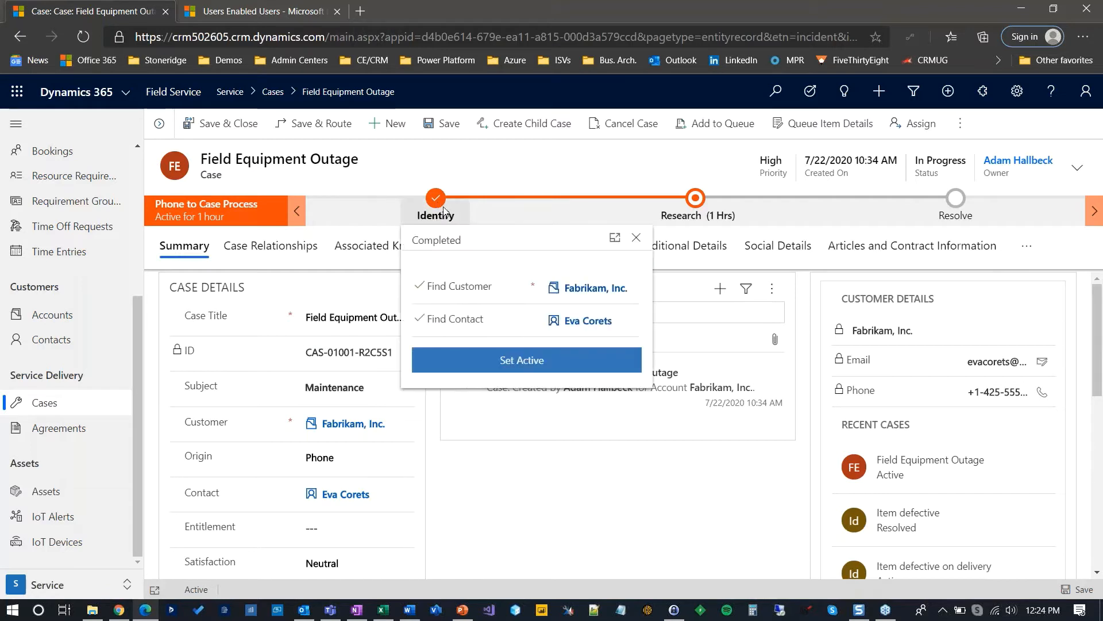
click(696, 199)
click(698, 200)
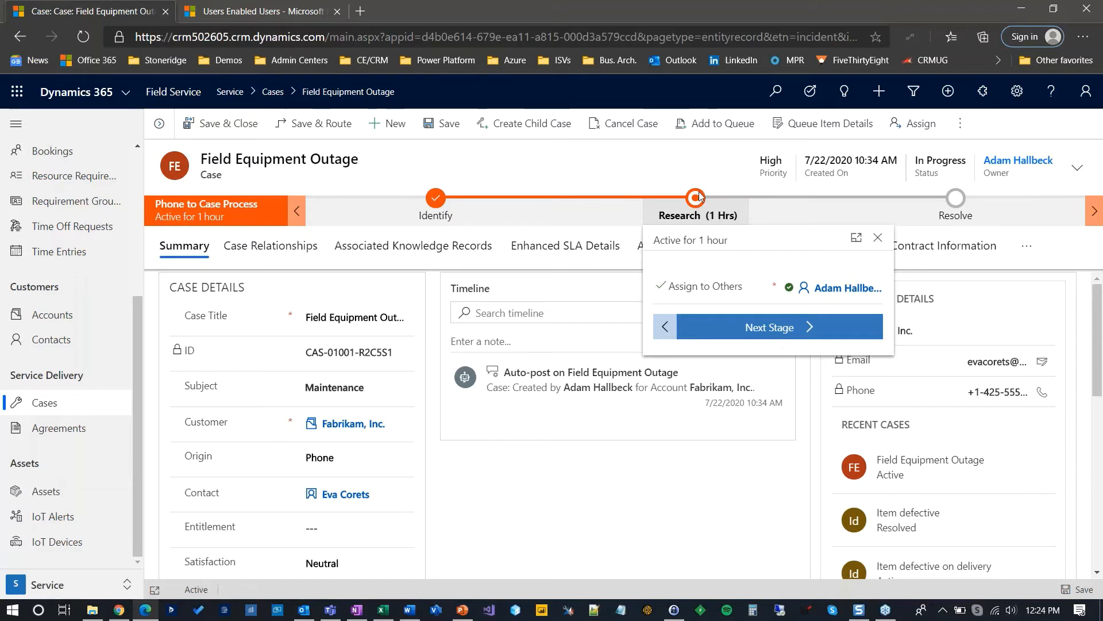
click(877, 239)
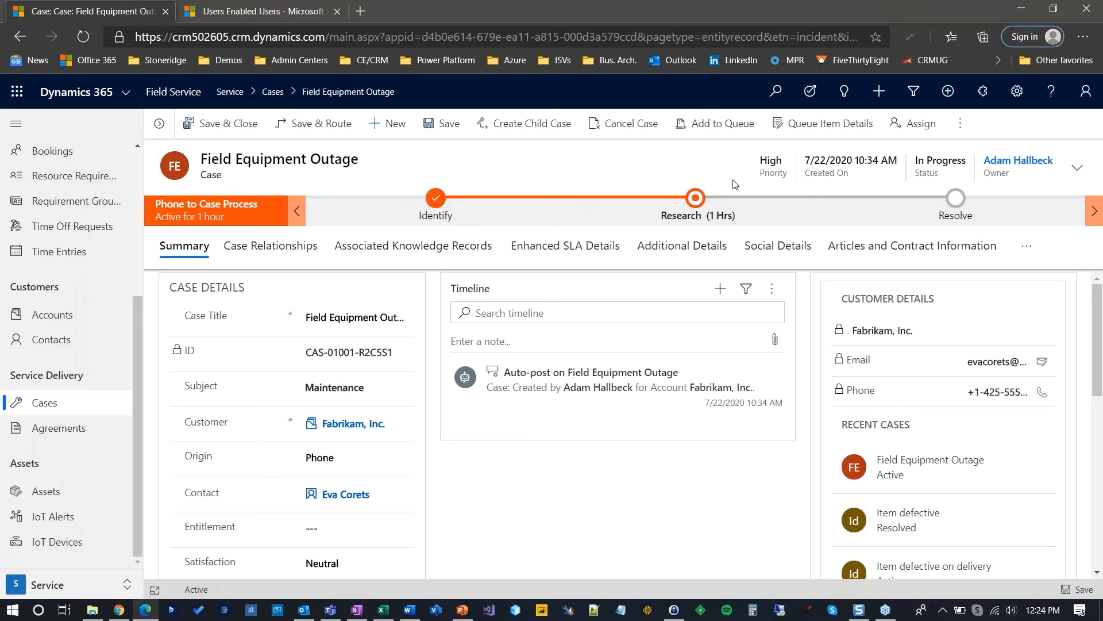
click(959, 123)
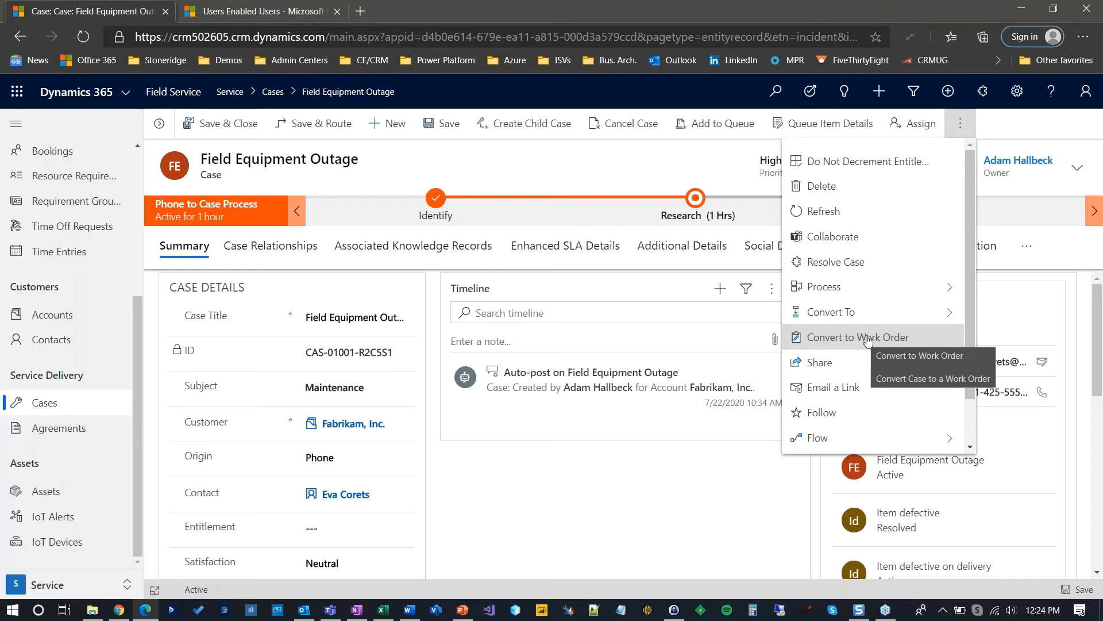
click(740, 462)
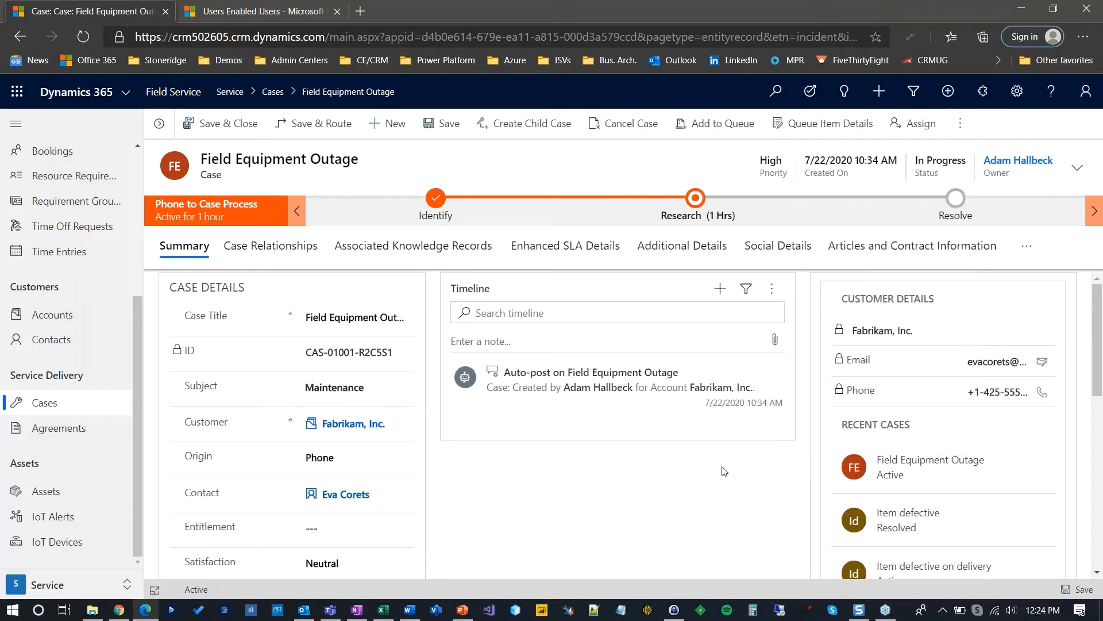
scroll(785, 505, down, 2)
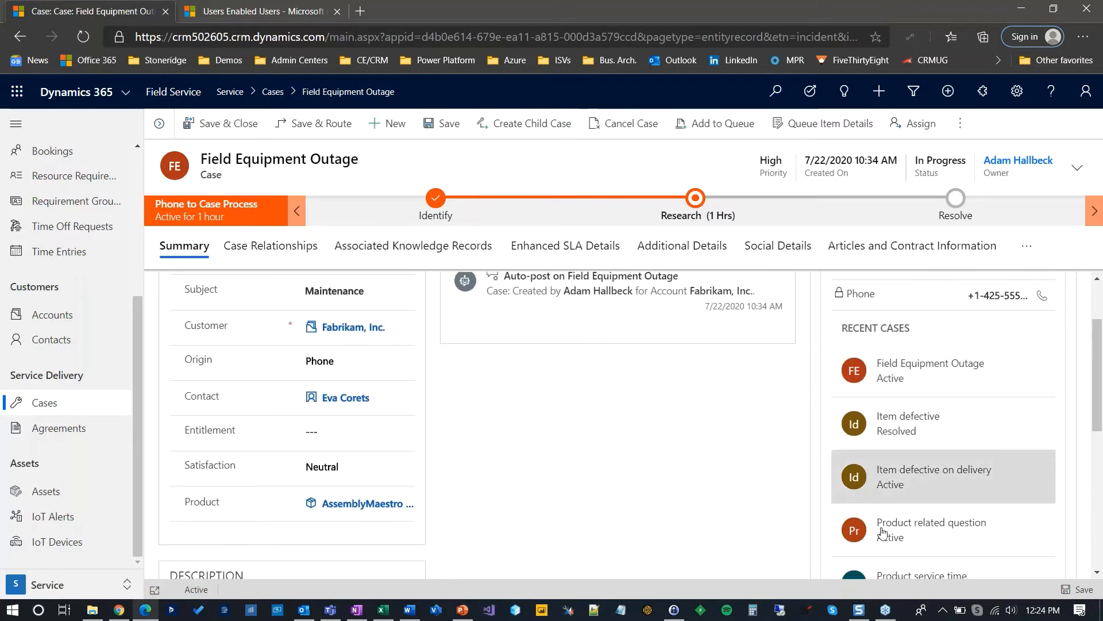
scroll(884, 532, up, 2)
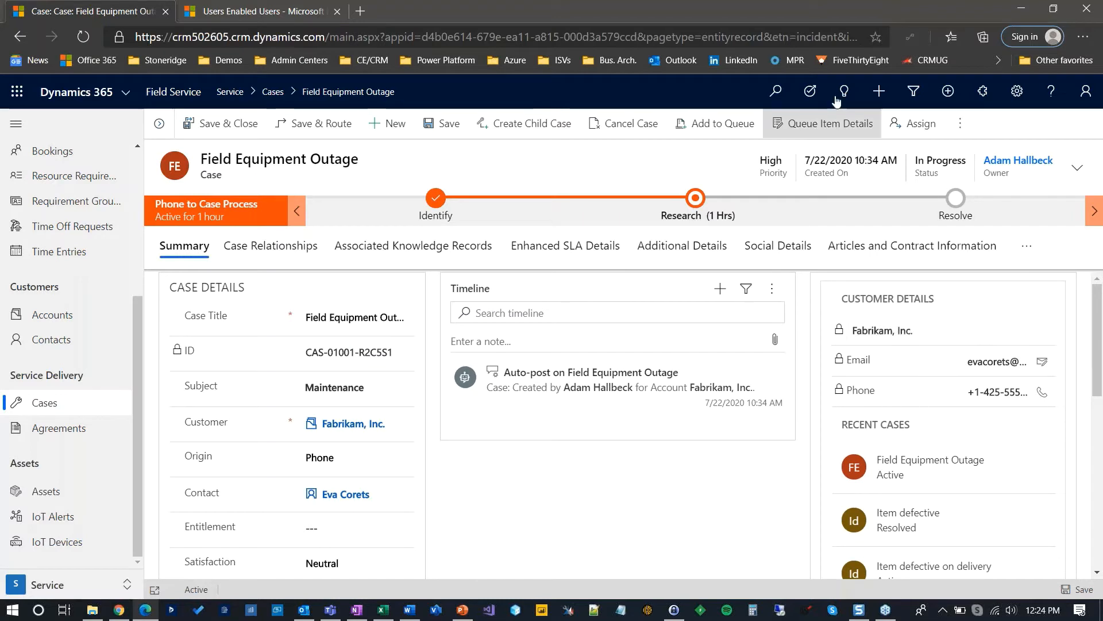
Convert the case to an additional work order and open the new work order in a maximized window
click(960, 127)
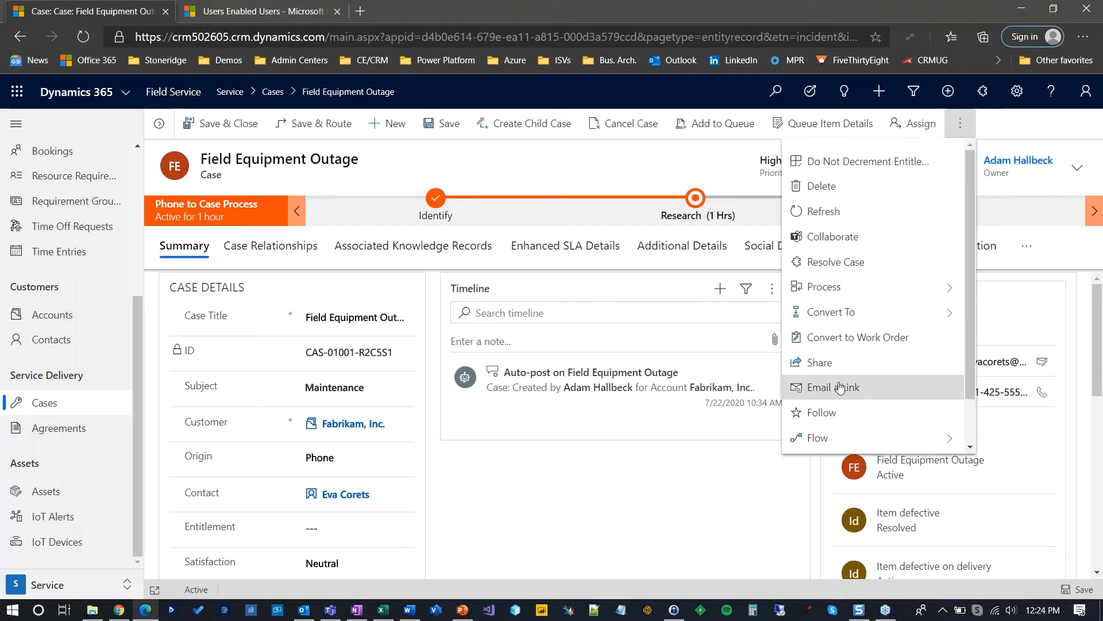
click(852, 339)
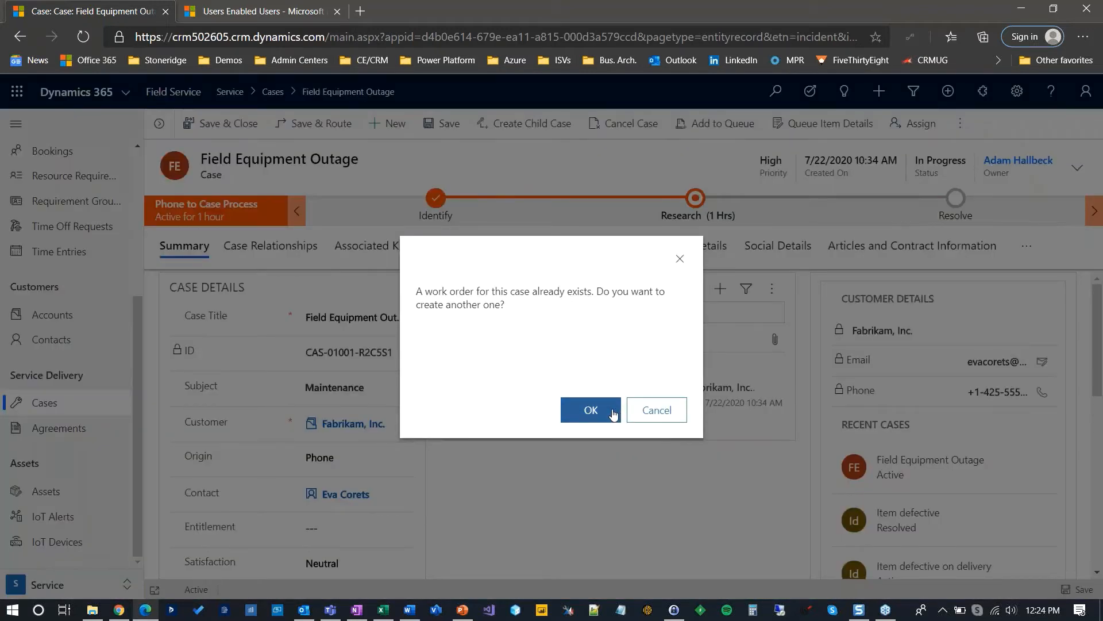
click(615, 410)
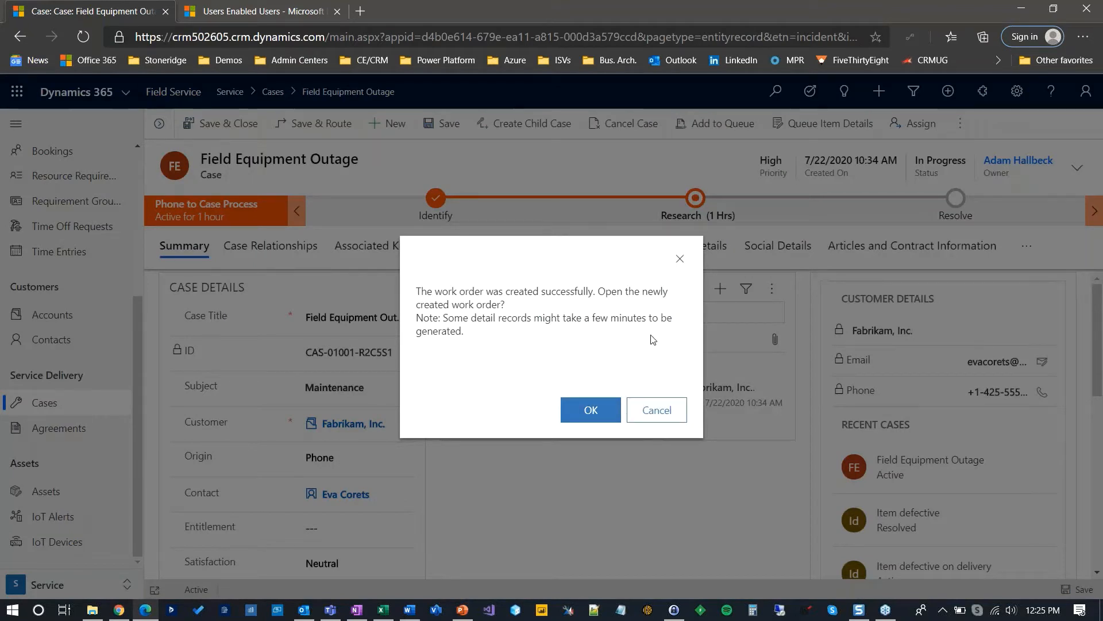
click(591, 410)
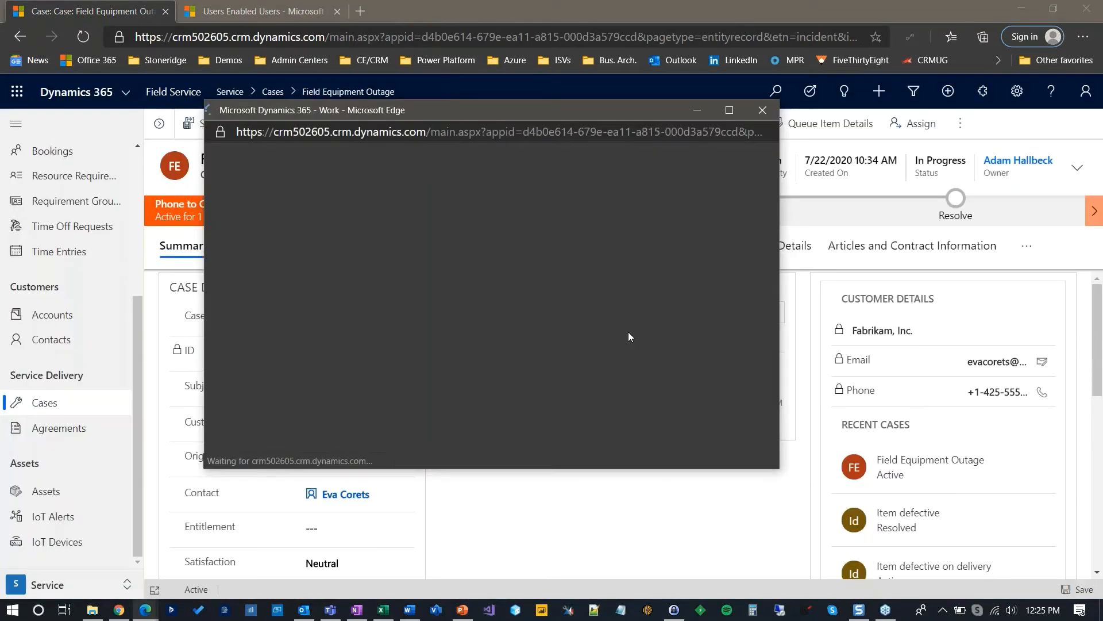
drag(475, 111, 453, 100)
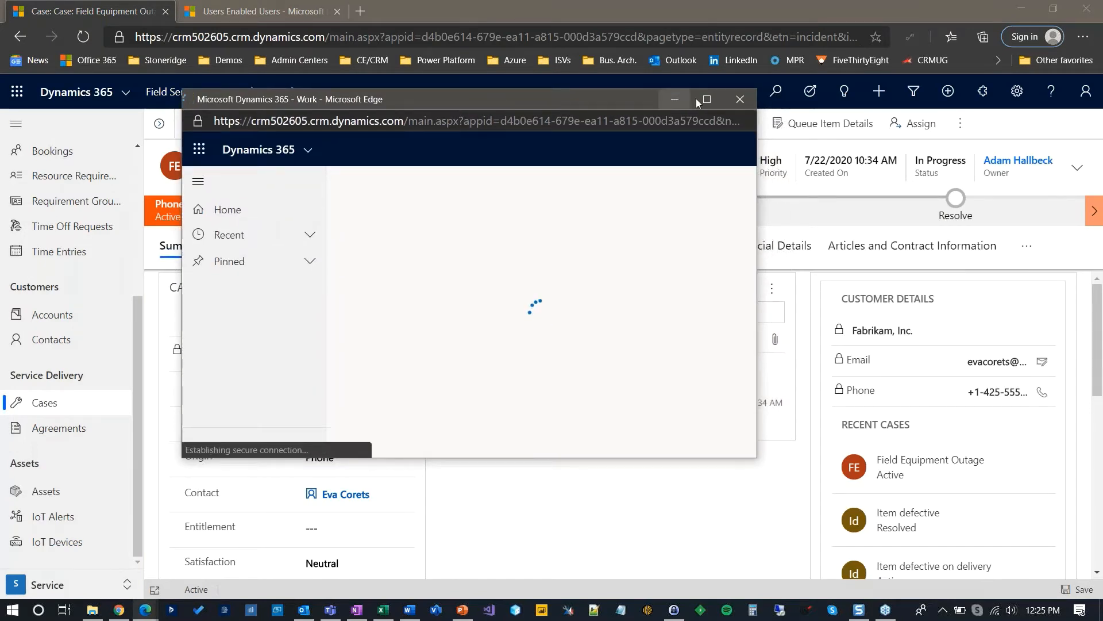
click(697, 99)
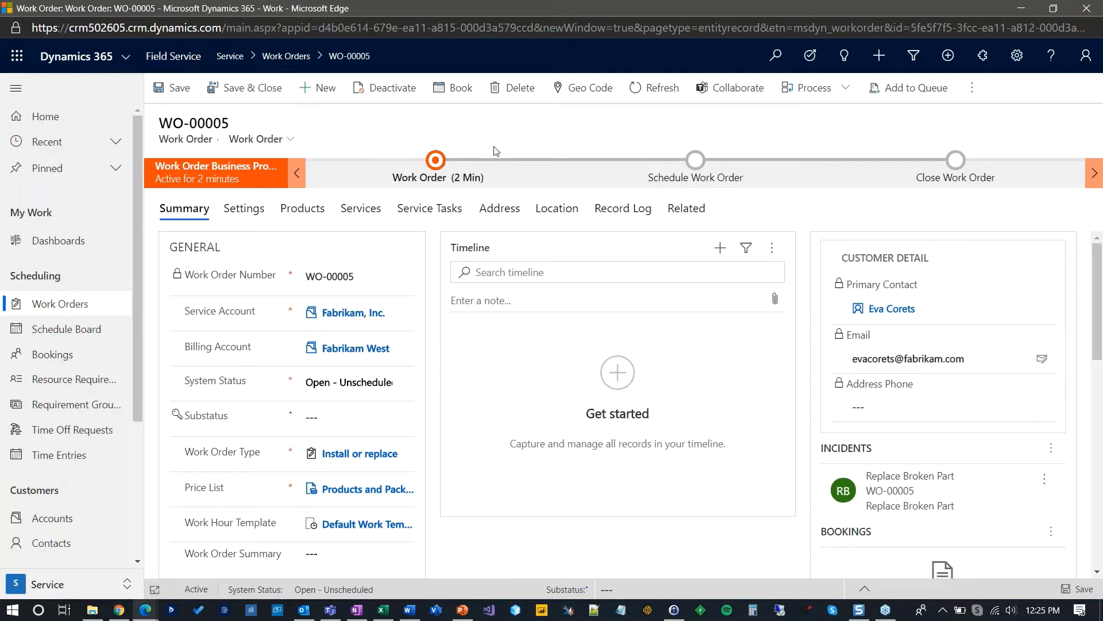
Reselect Replace Broken Part as the primary incident type in the Work Order stage of the business process
click(437, 160)
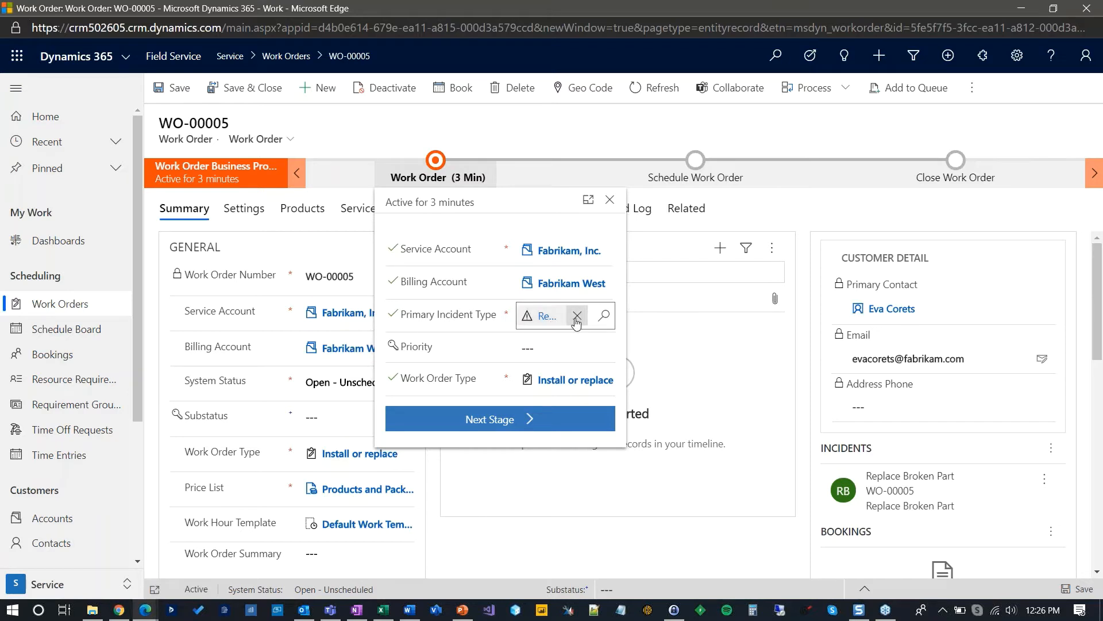
click(577, 316)
click(603, 315)
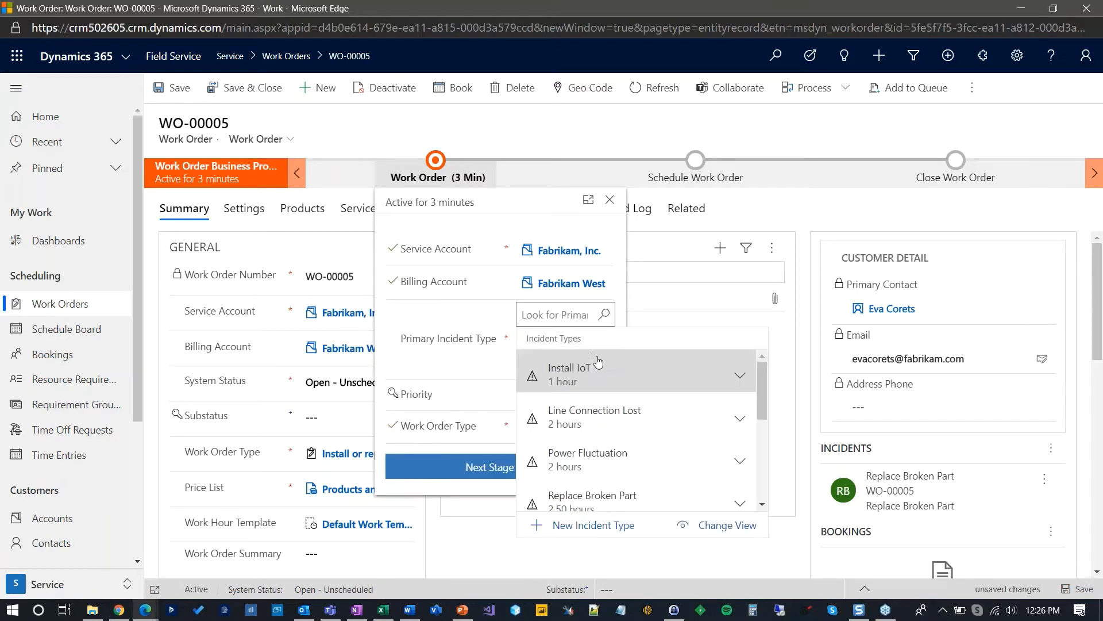
drag(763, 378, 758, 423)
click(671, 384)
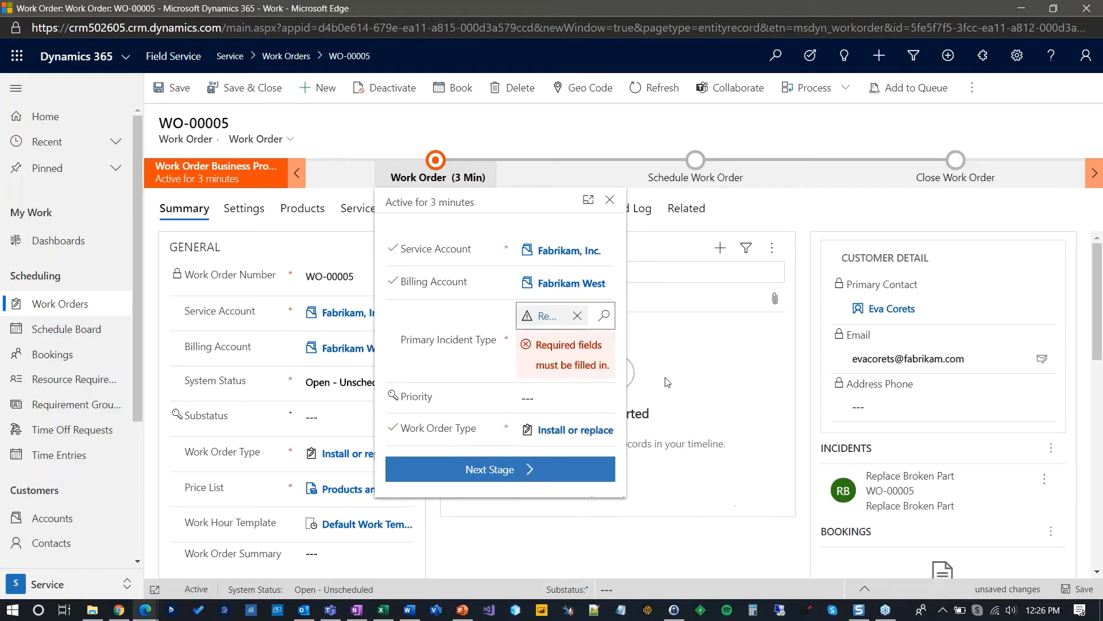
Set the work order's priority to Critical/Production Impact and advance the process to the Schedule Work Order stage
click(603, 349)
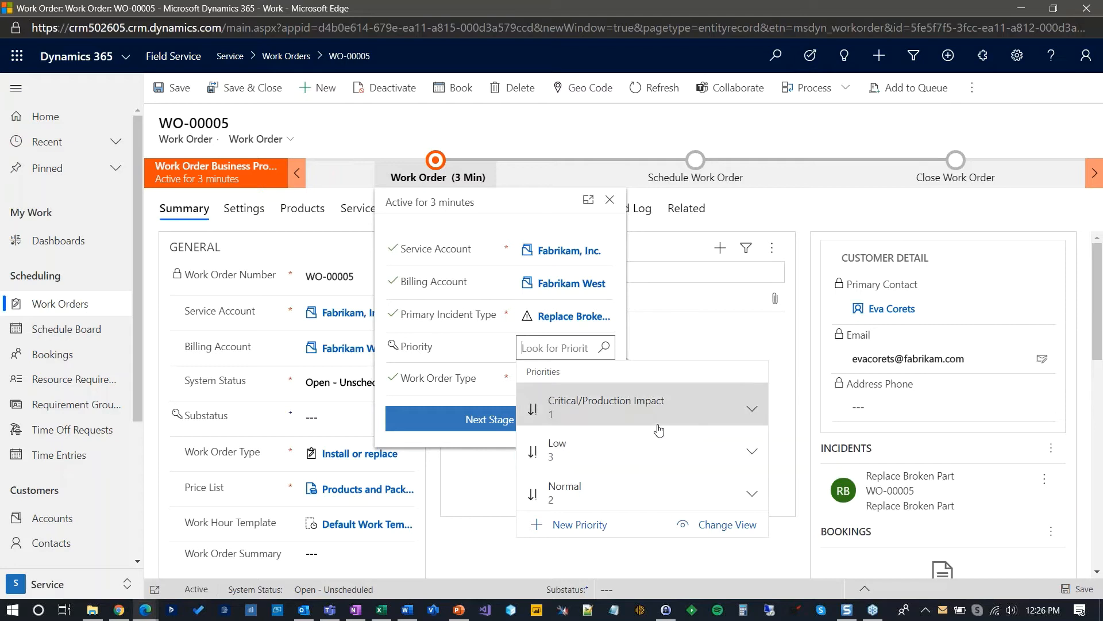
click(581, 409)
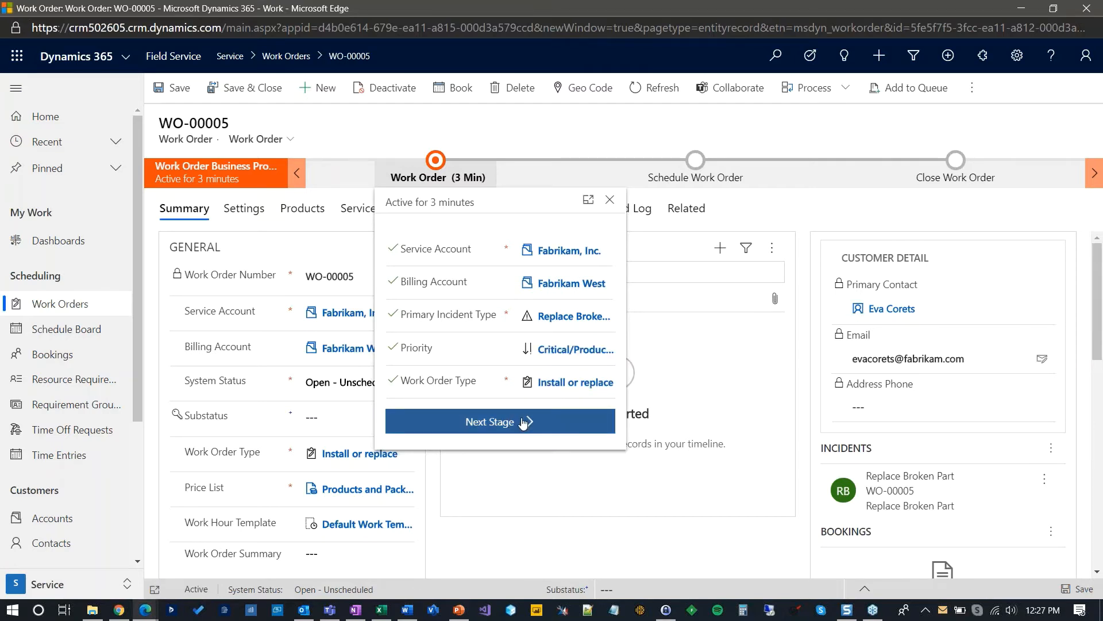
click(524, 423)
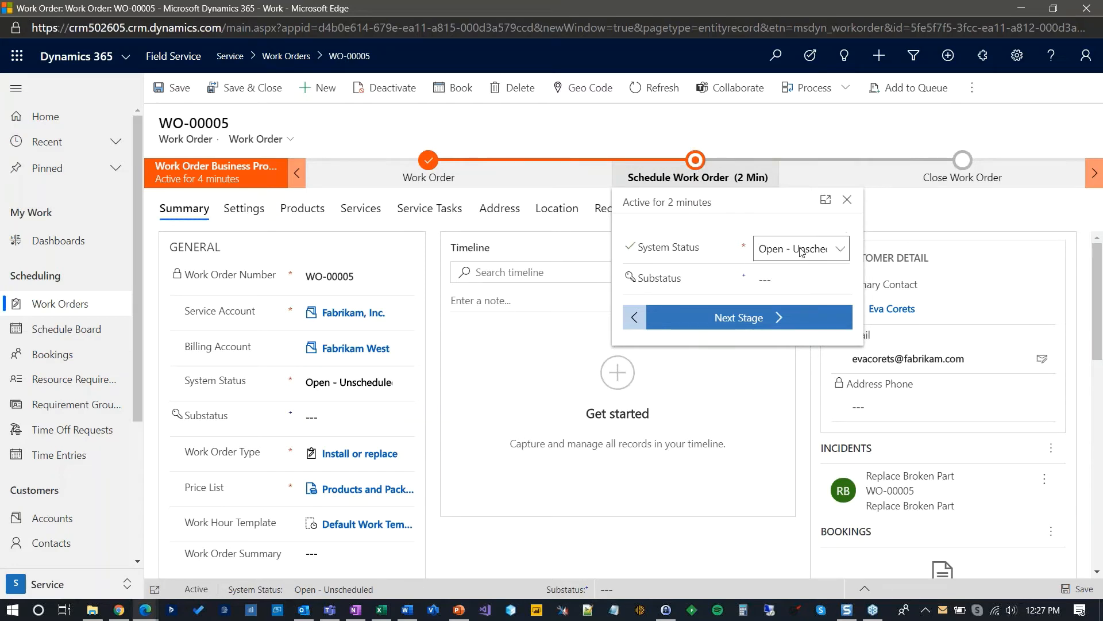
Set the substatus to Ready for Dispatch in the Schedule Work Order stage and save the work order
click(843, 280)
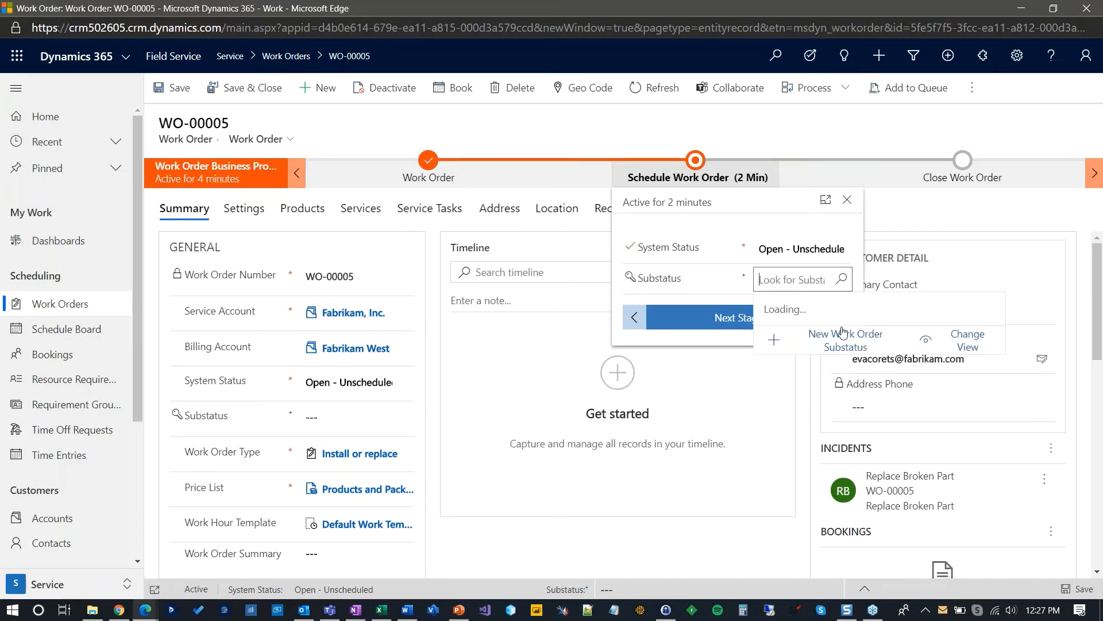
scroll(1001, 391, down, 5)
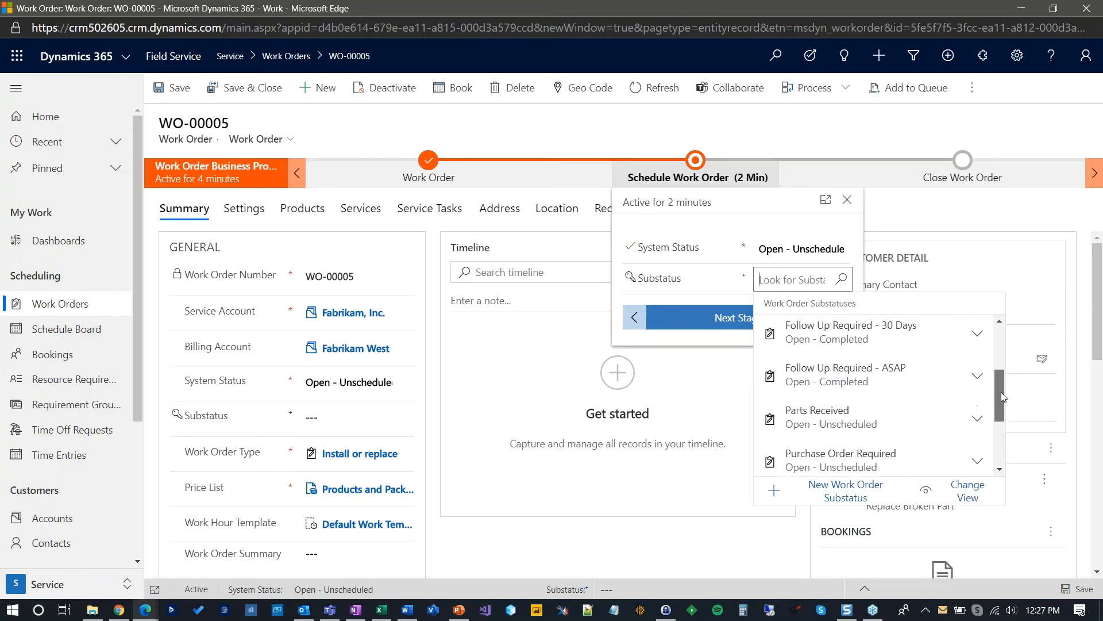
click(879, 384)
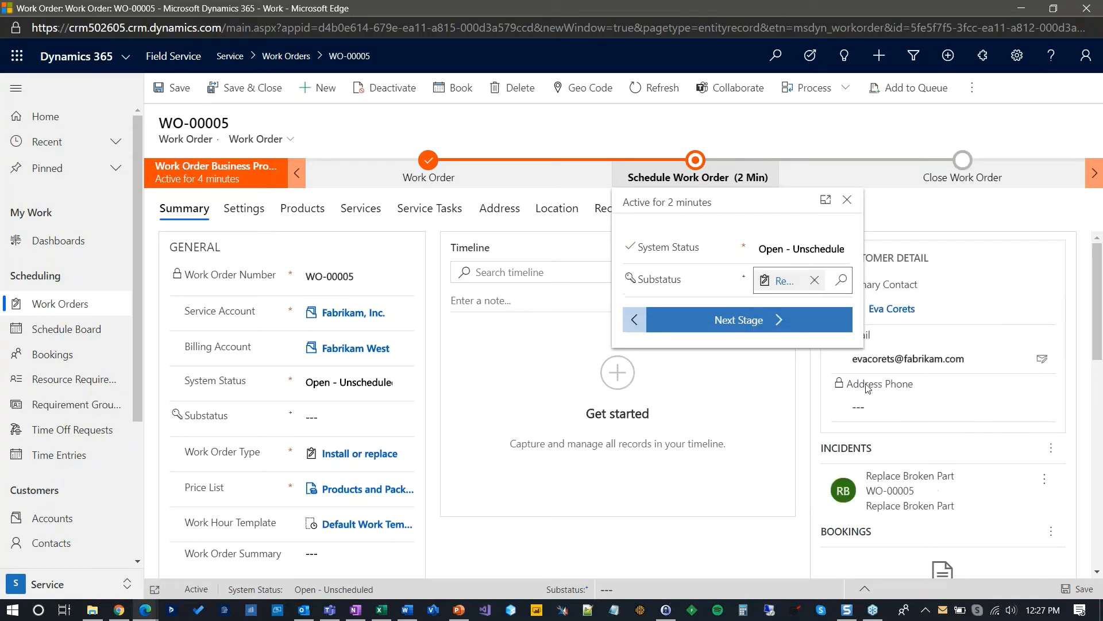
click(847, 201)
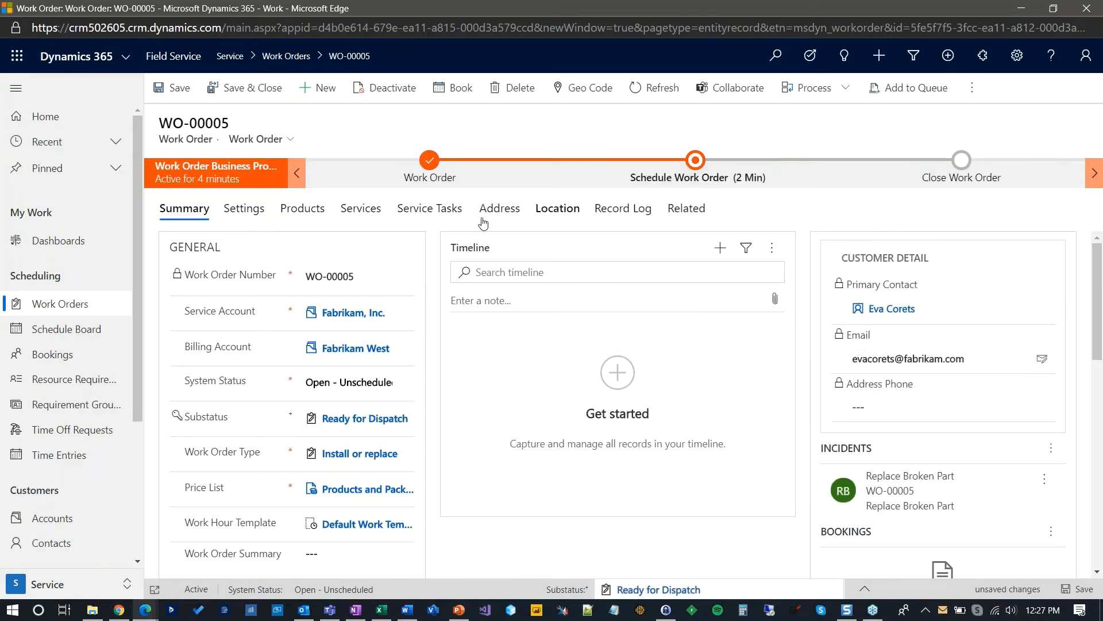
click(179, 88)
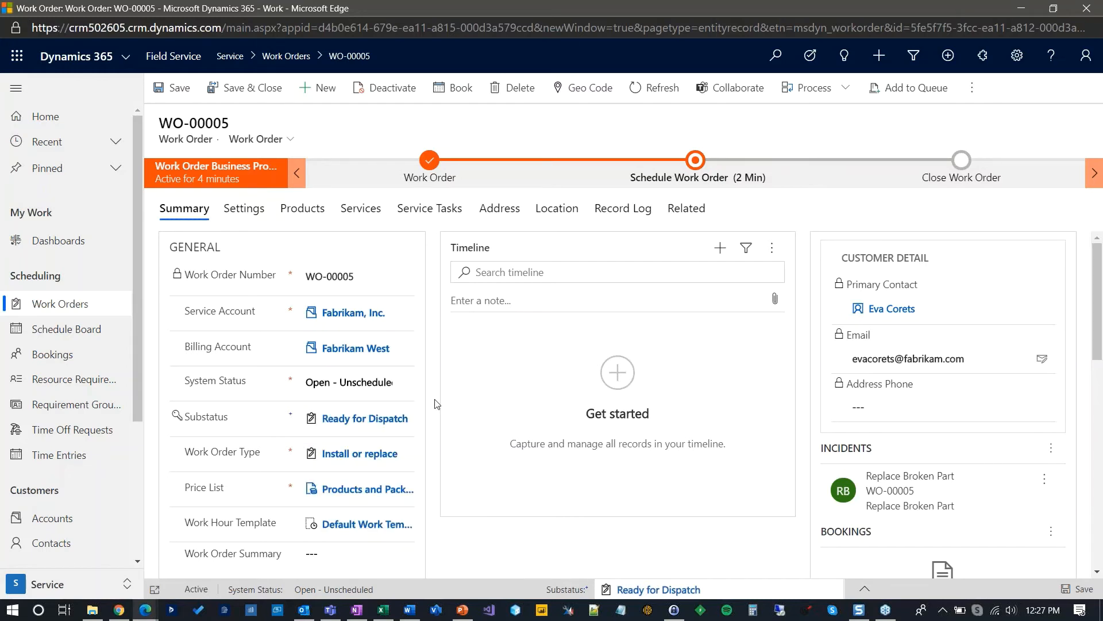
Assign AssemblyMaestro 100 as the primary incident customer asset and save the work order
scroll(437, 406, down, 3)
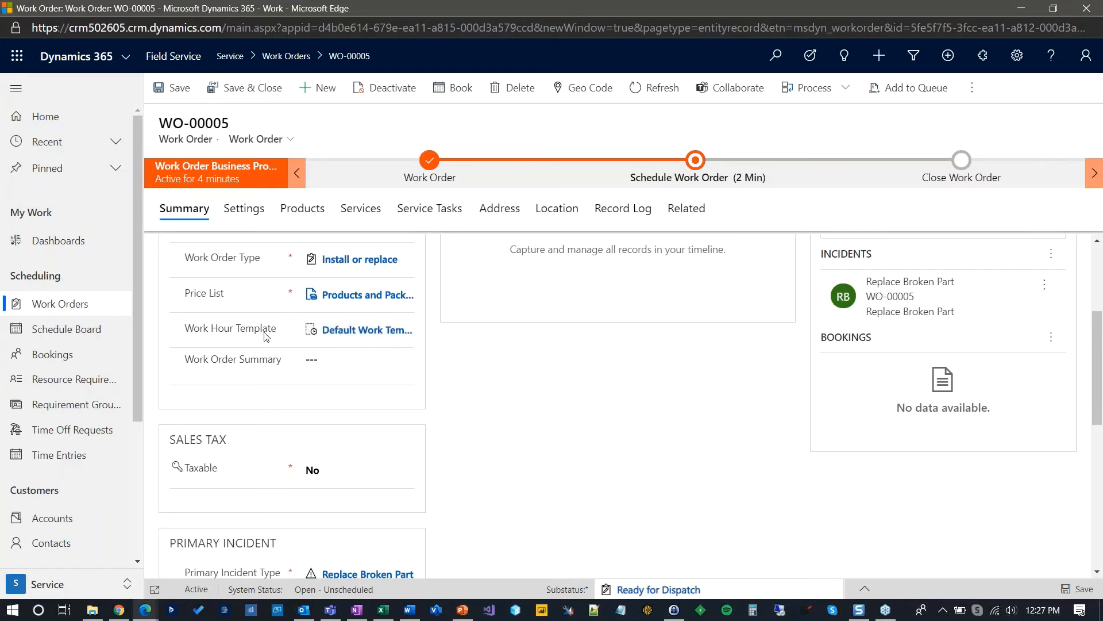
mouse_move(267, 338)
scroll(408, 397, down, 2)
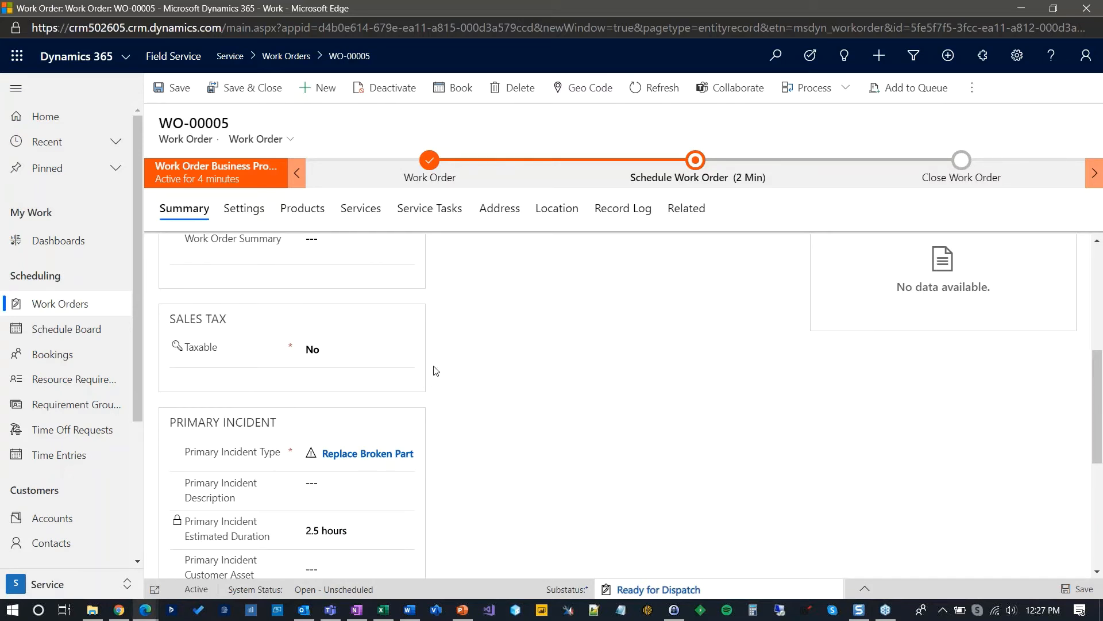
scroll(436, 376, down, 2)
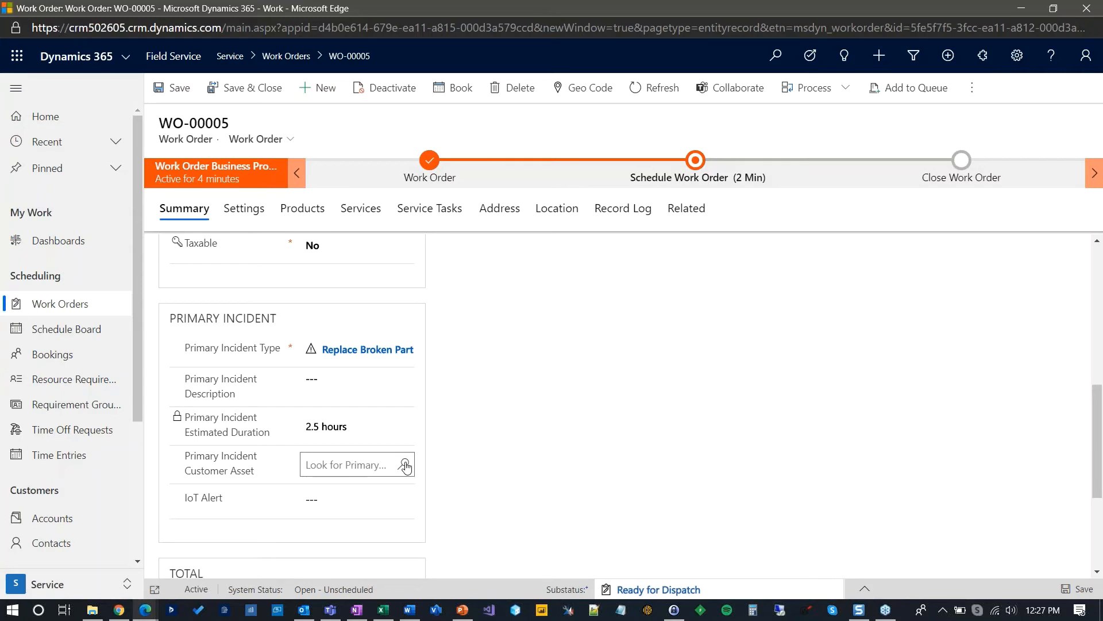
click(406, 467)
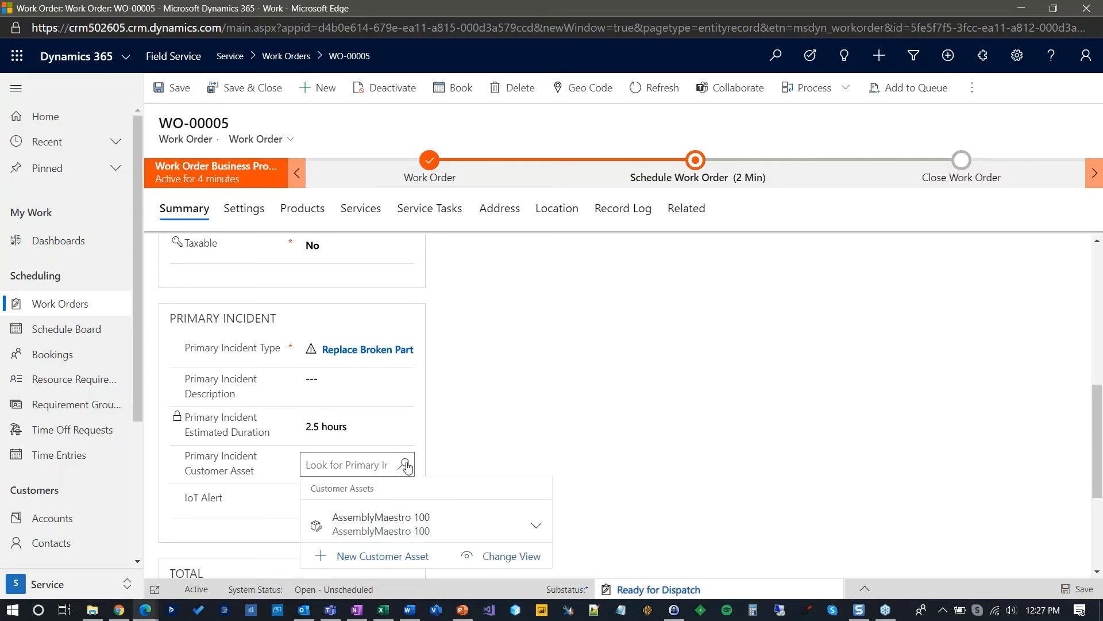
click(384, 528)
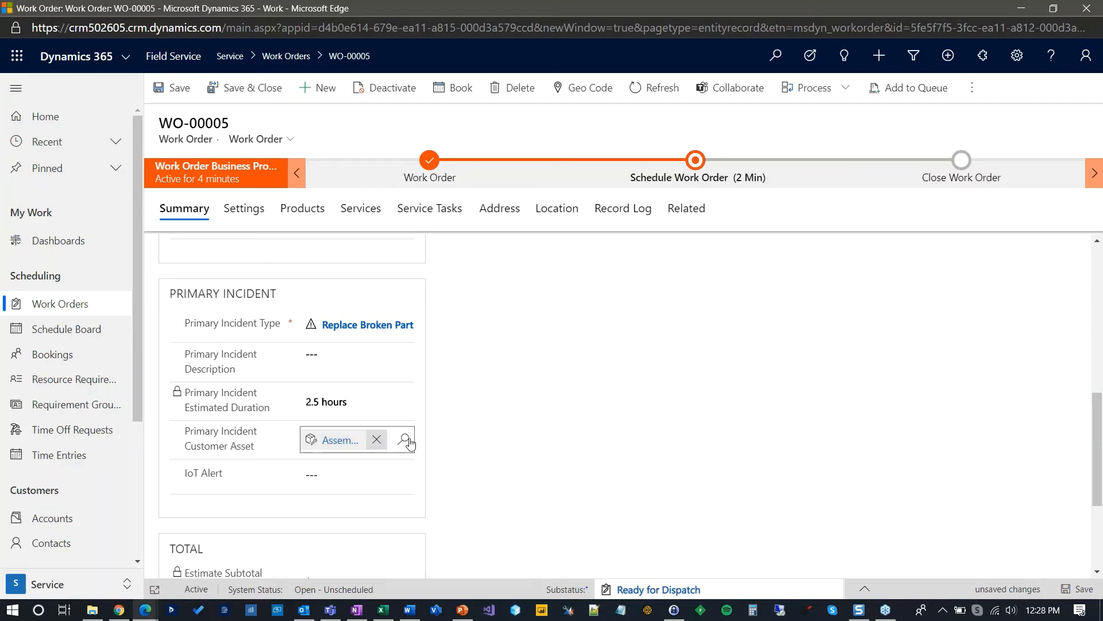
click(442, 444)
scroll(442, 444, down, 3)
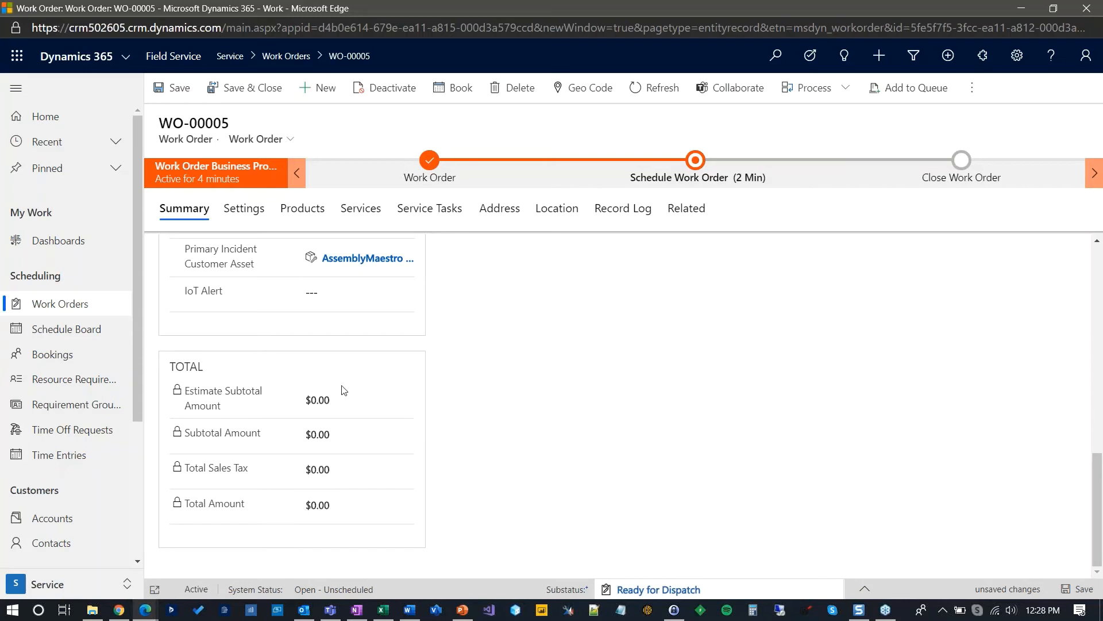
click(164, 84)
Set Time From Promised to 7/22/2020 at 11:00 AM in the work order's preference settings
scroll(419, 397, up, 1)
scroll(440, 389, up, 10)
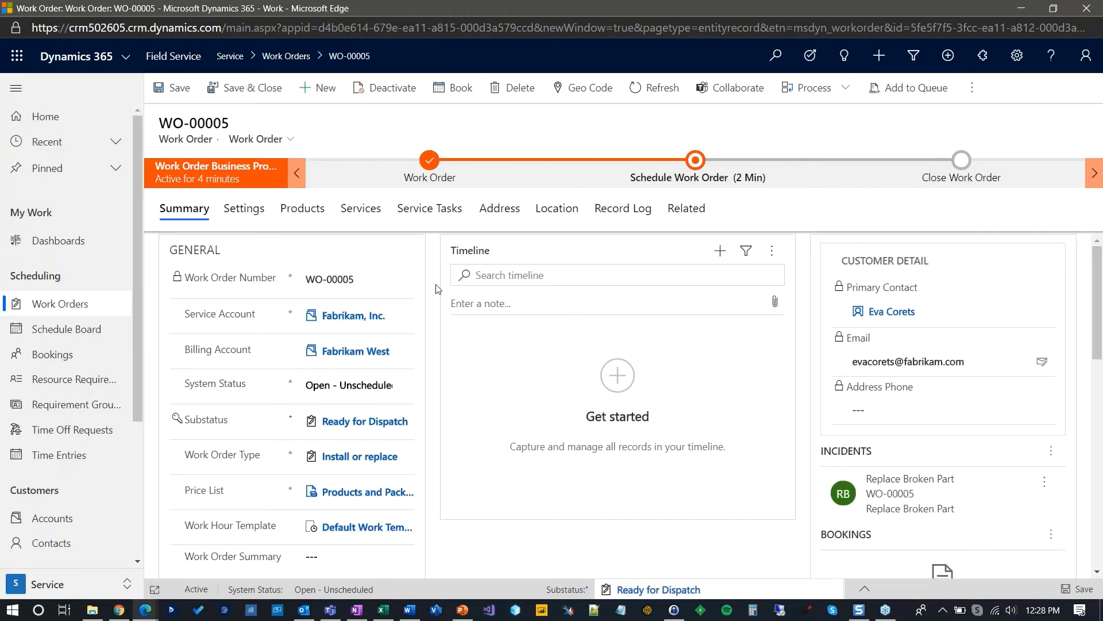
click(253, 209)
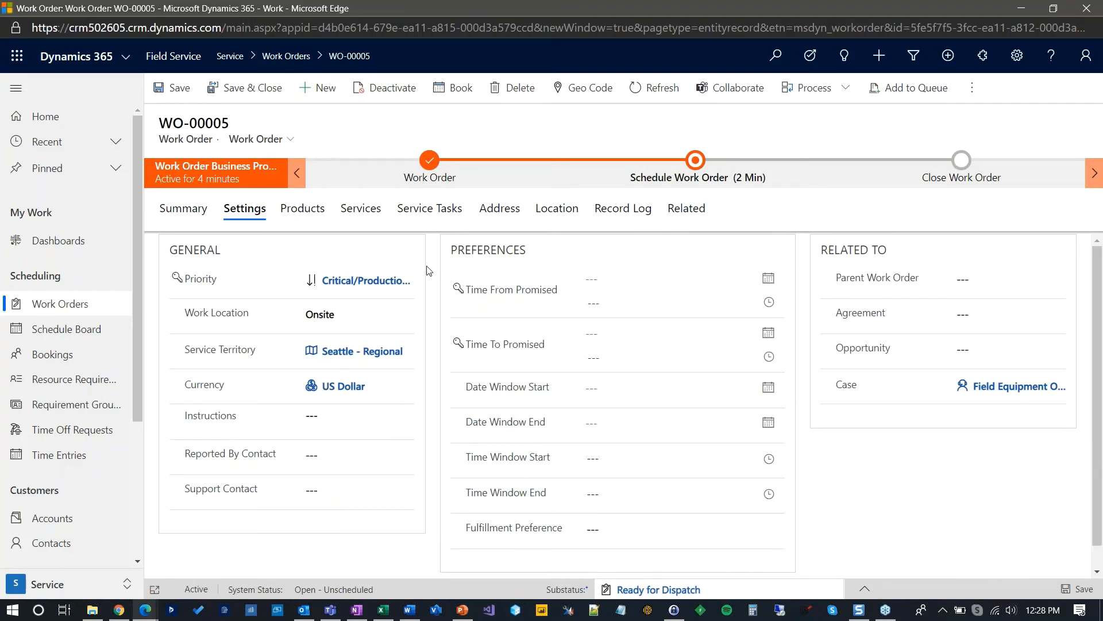
double_click(484, 249)
click(497, 251)
click(769, 281)
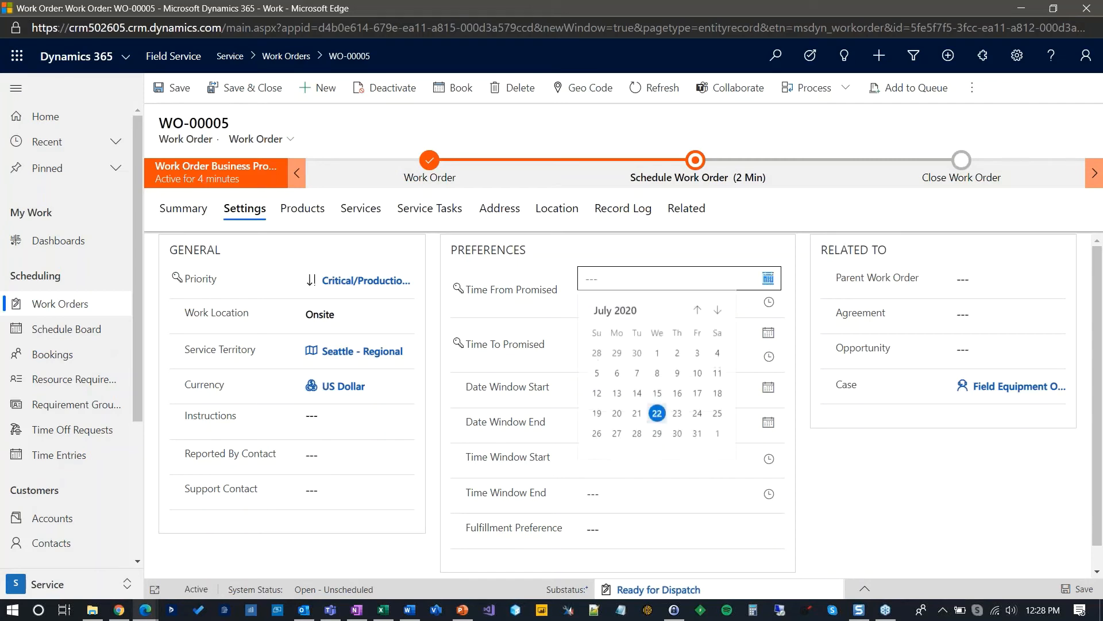
click(655, 413)
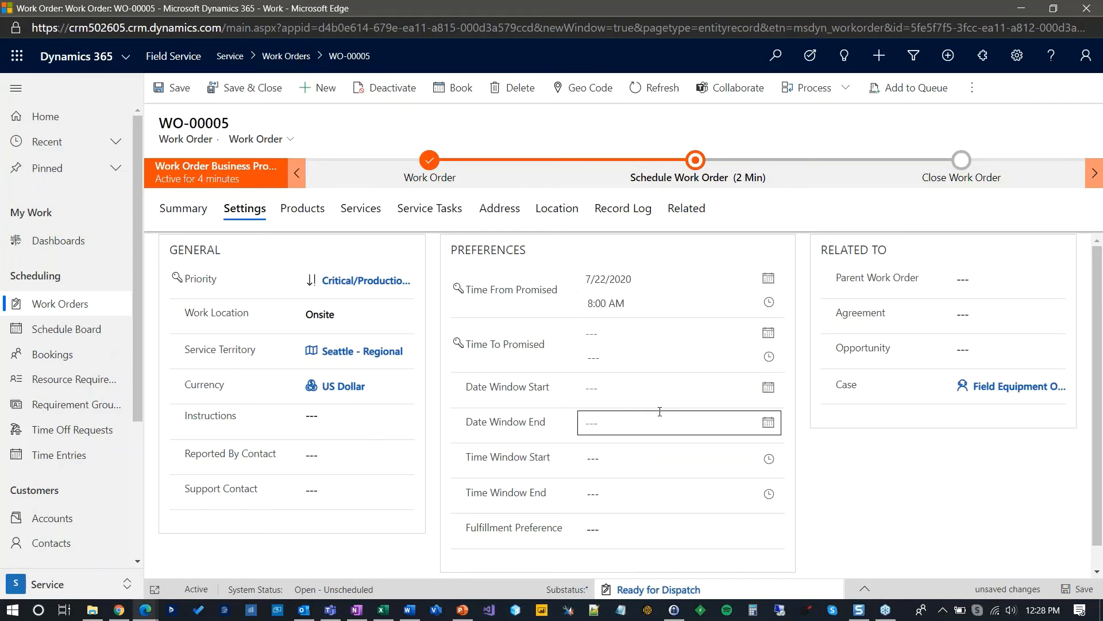
click(770, 303)
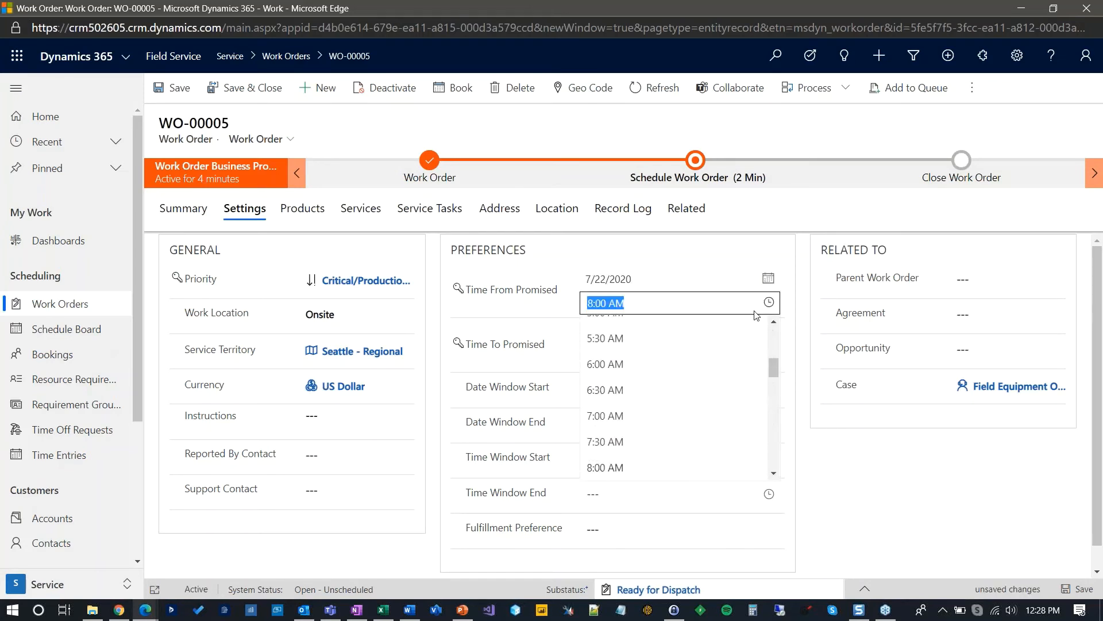
drag(773, 371, 774, 403)
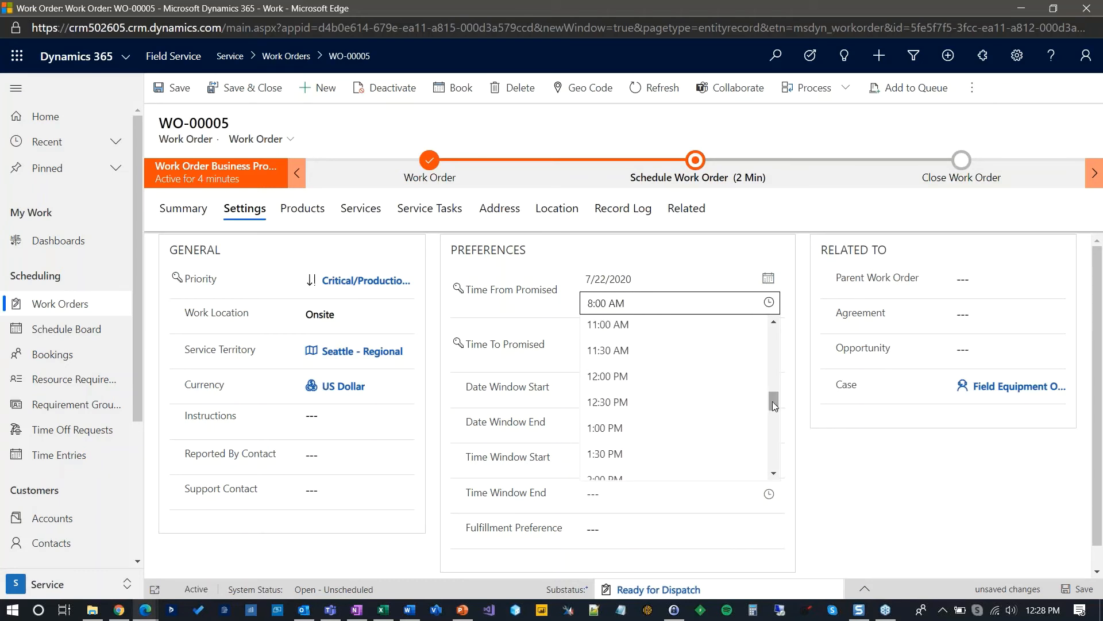
click(715, 327)
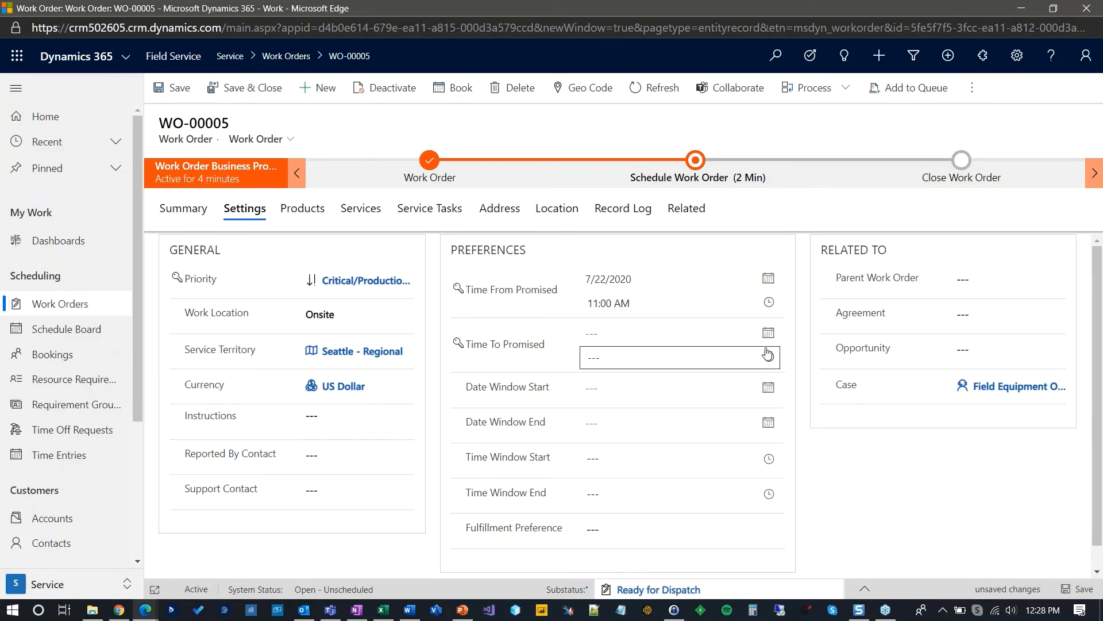
Set Time To Promised to 7/22/2020 at 3:30 PM and save the work order
click(769, 333)
click(657, 467)
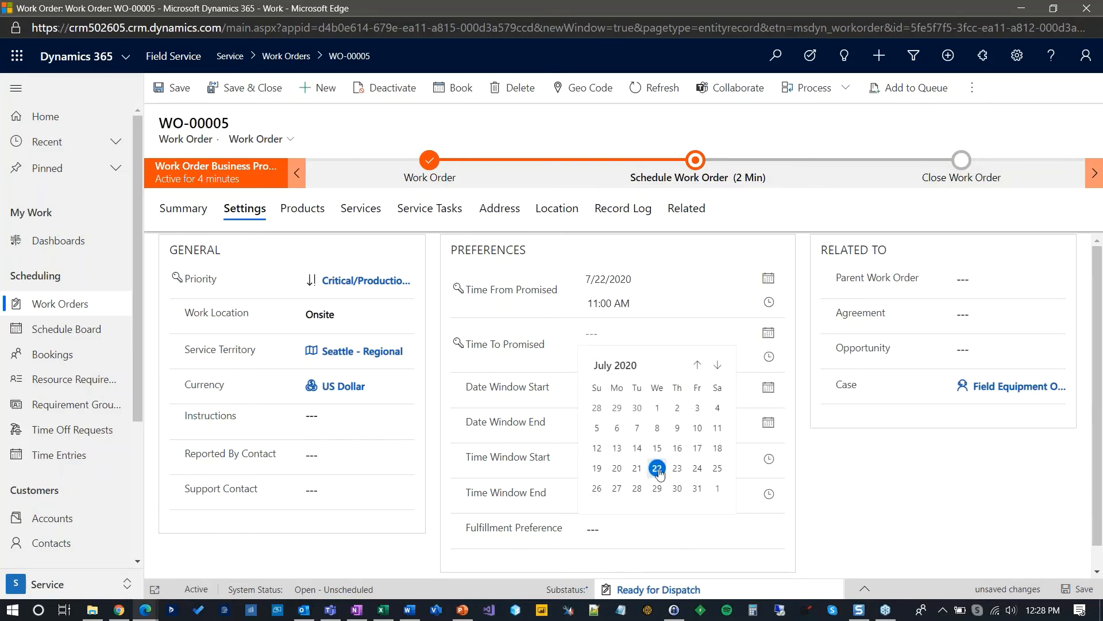
click(769, 356)
drag(773, 382, 774, 472)
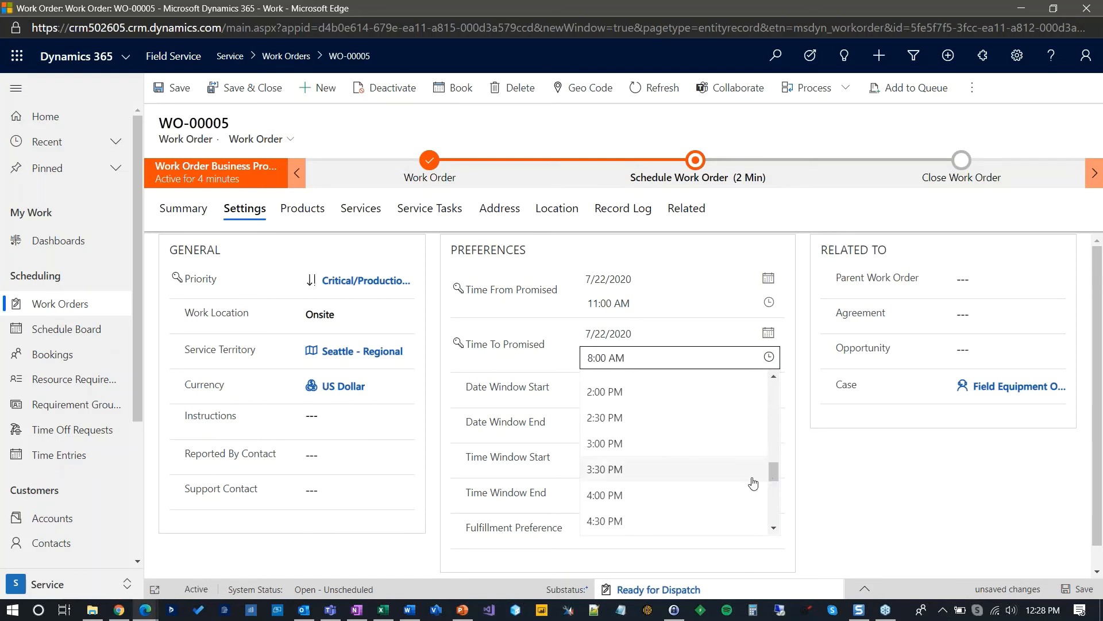
click(689, 471)
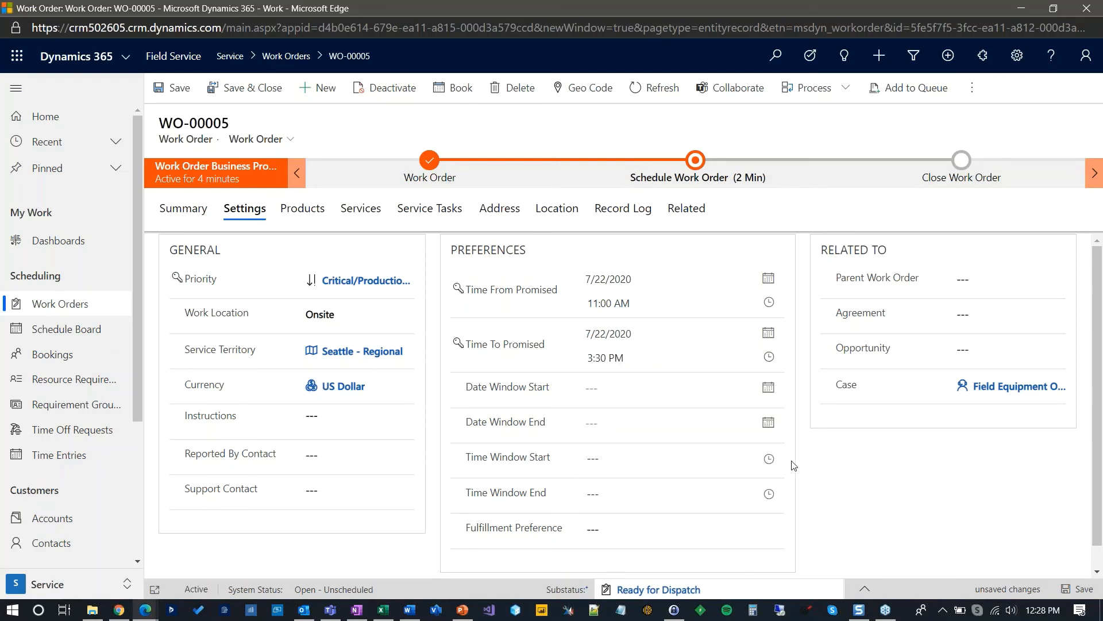
click(1075, 590)
Review the work order's promised times, products, services, service tasks, address and location map
drag(474, 292, 528, 294)
click(477, 344)
drag(476, 343, 505, 343)
click(503, 302)
click(303, 209)
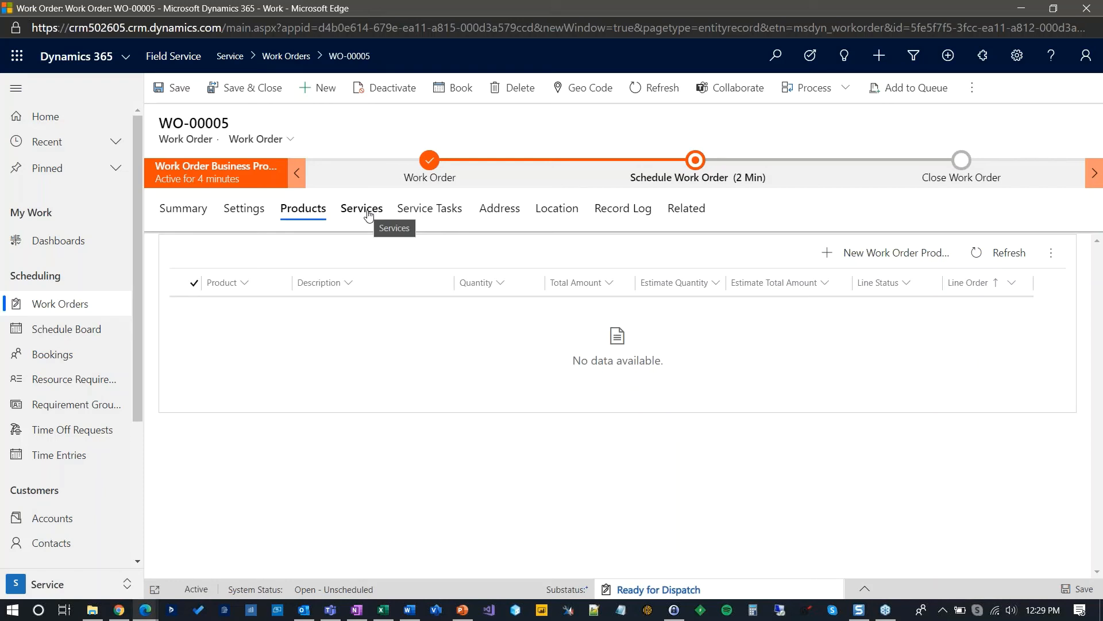
click(382, 212)
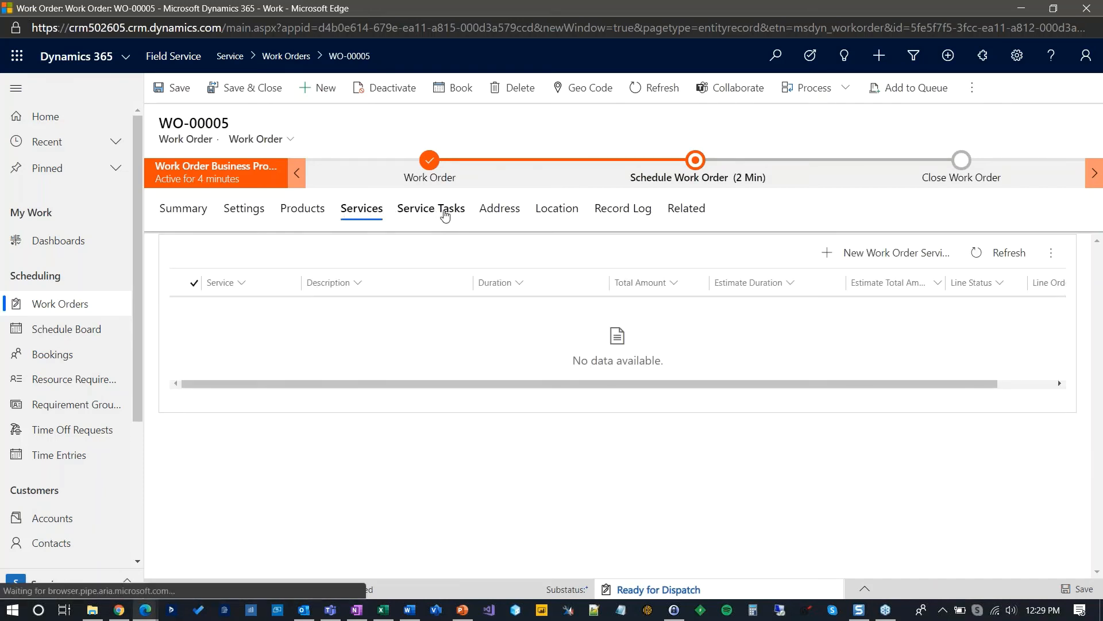
click(445, 214)
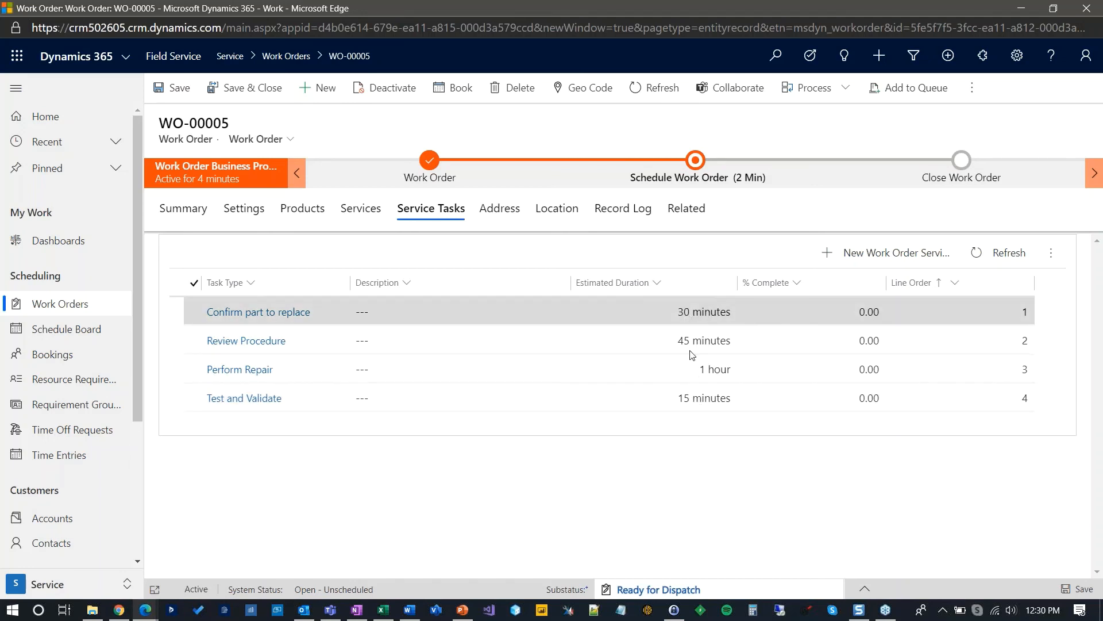
click(499, 211)
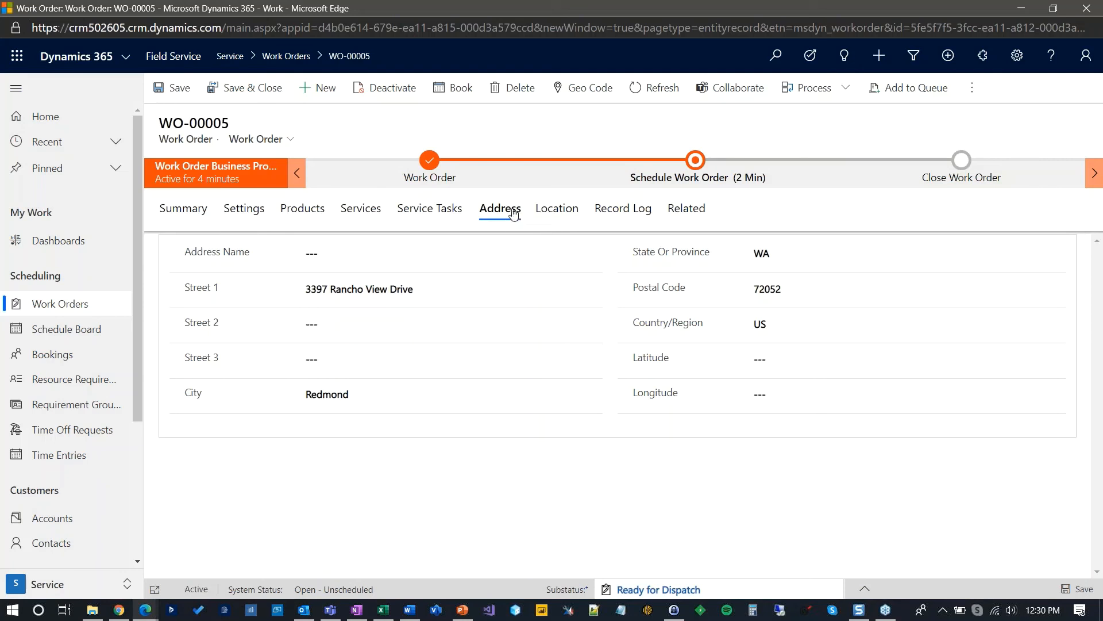
click(568, 213)
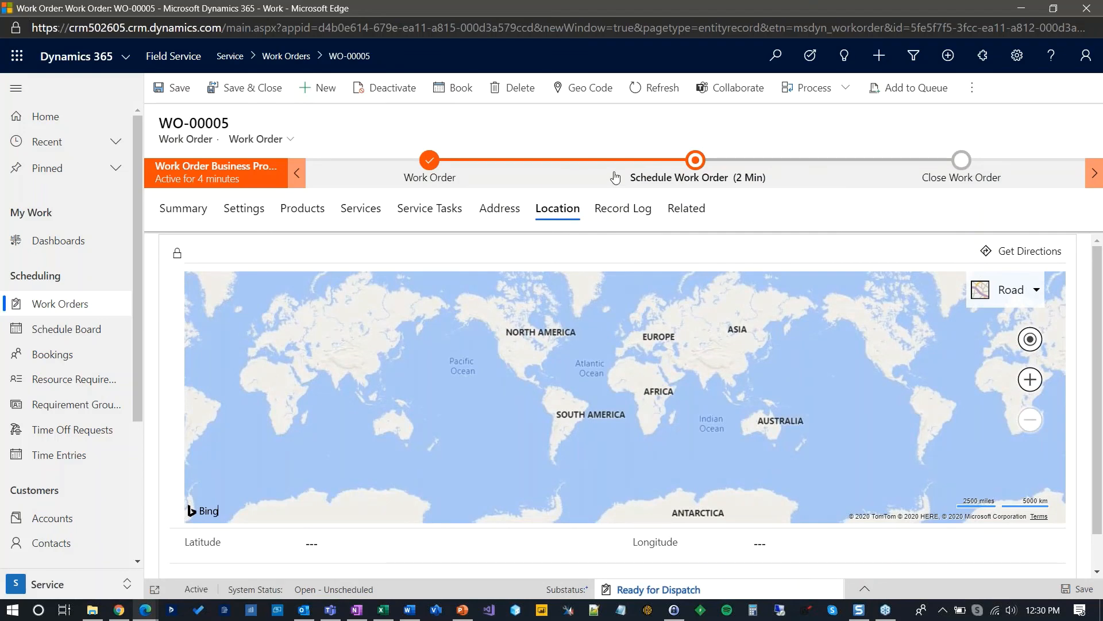
Geocode the work order's address with the Redmond WA United States suggestion and apply the resulting coordinates
click(597, 96)
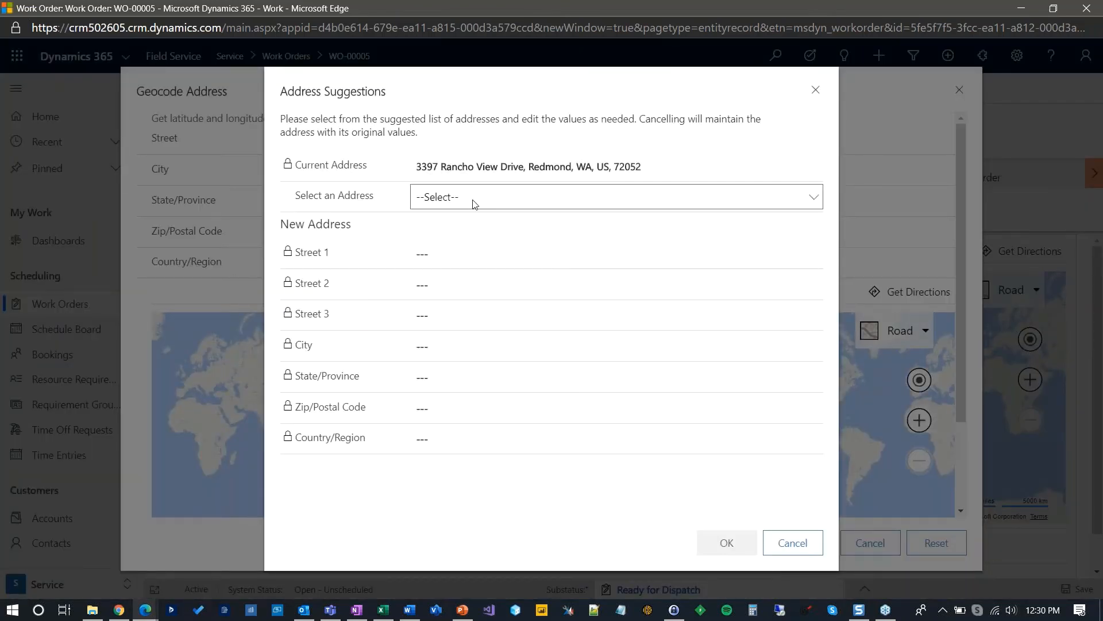
click(473, 201)
click(468, 234)
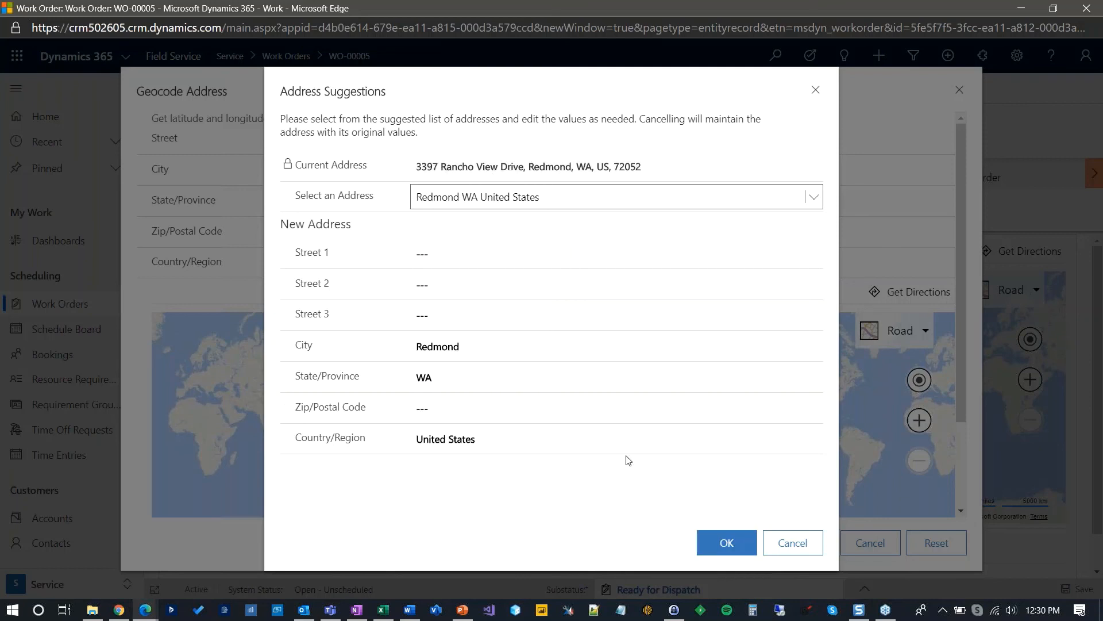
click(524, 202)
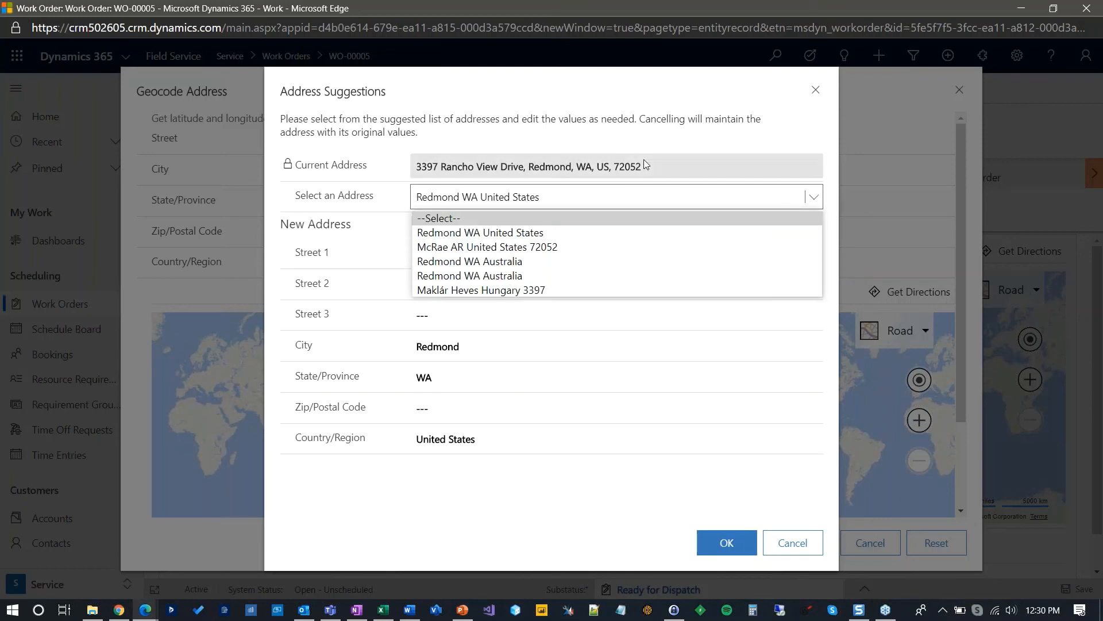
click(664, 147)
click(719, 543)
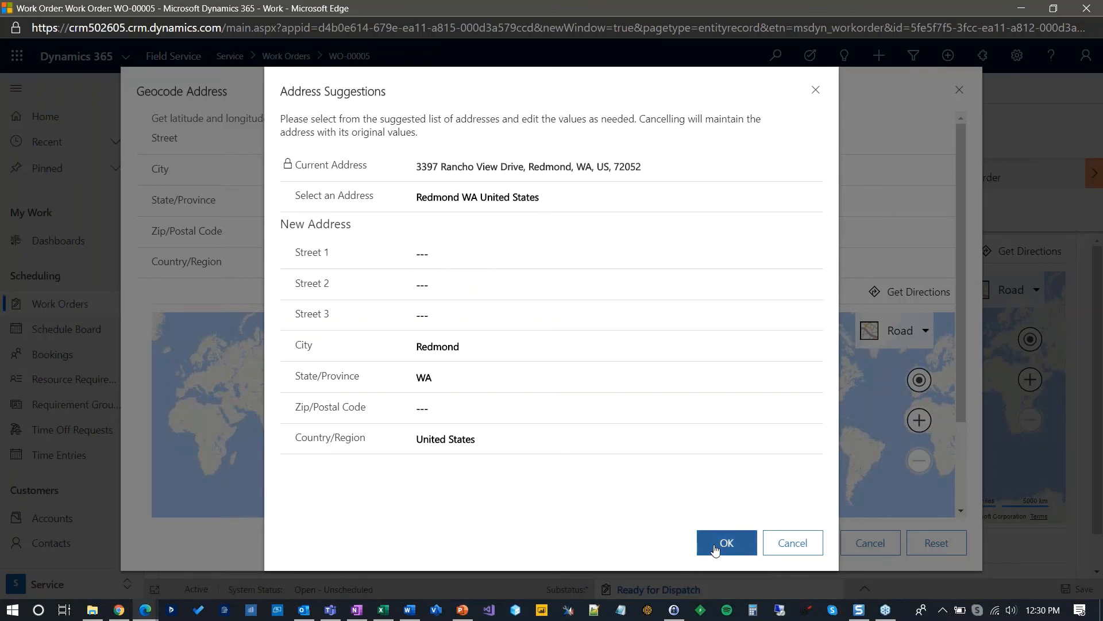
click(804, 548)
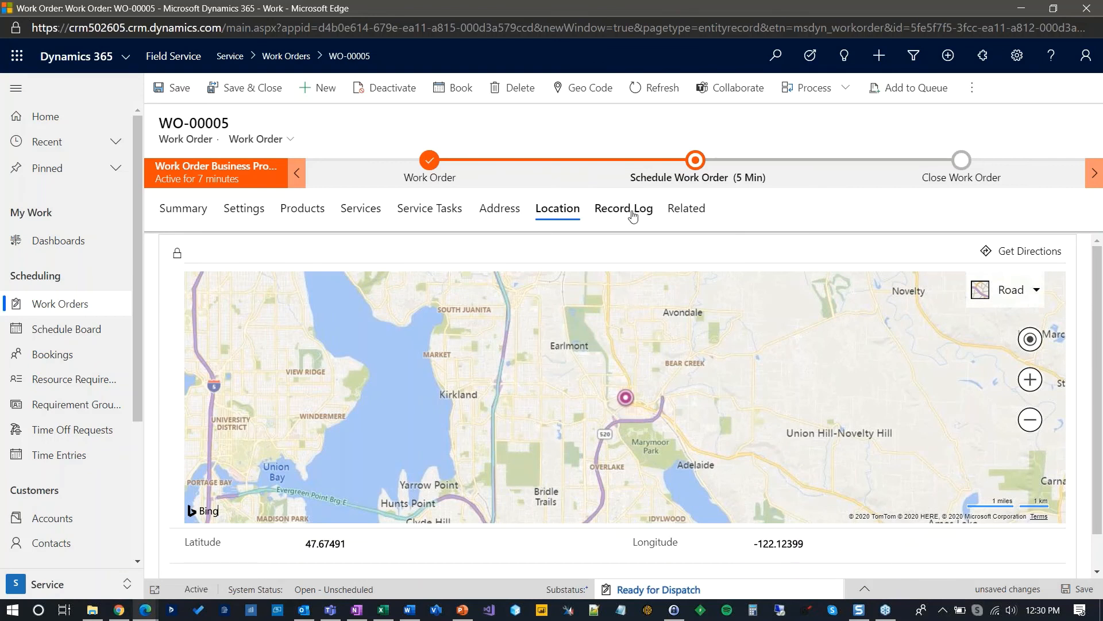
Check the work order's related record types and summary, and switch to the PowerPoint presentation
click(686, 214)
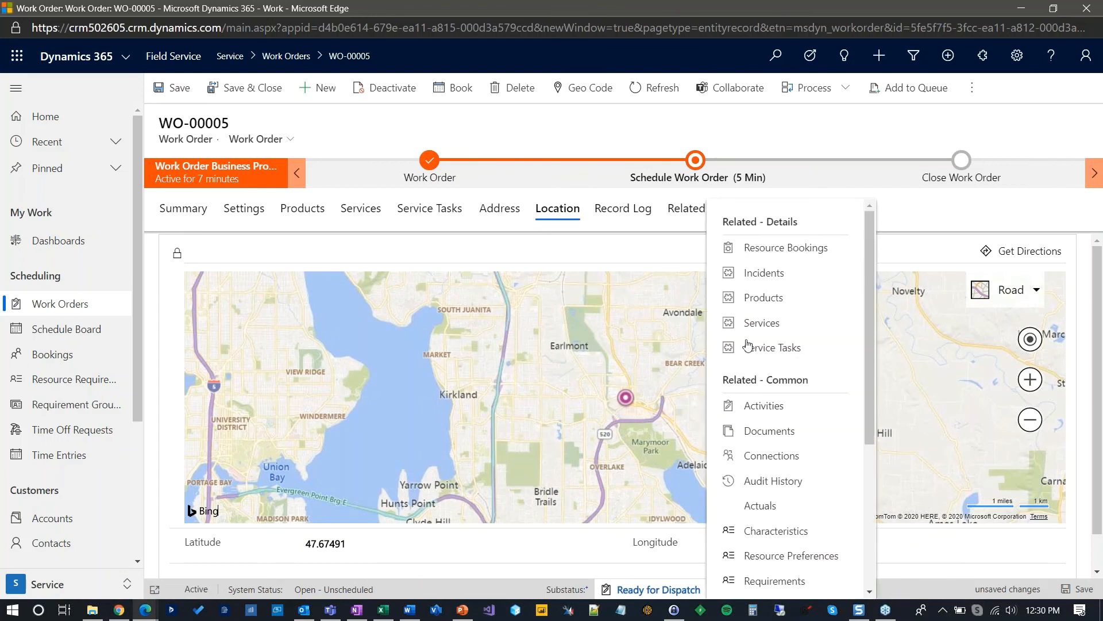
click(183, 208)
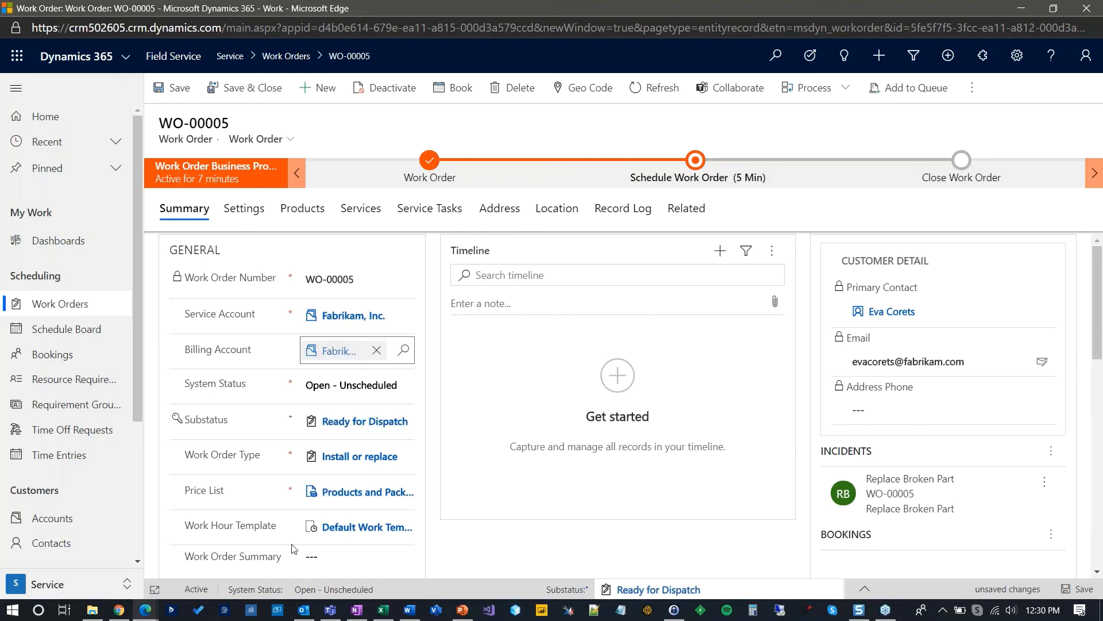
click(462, 610)
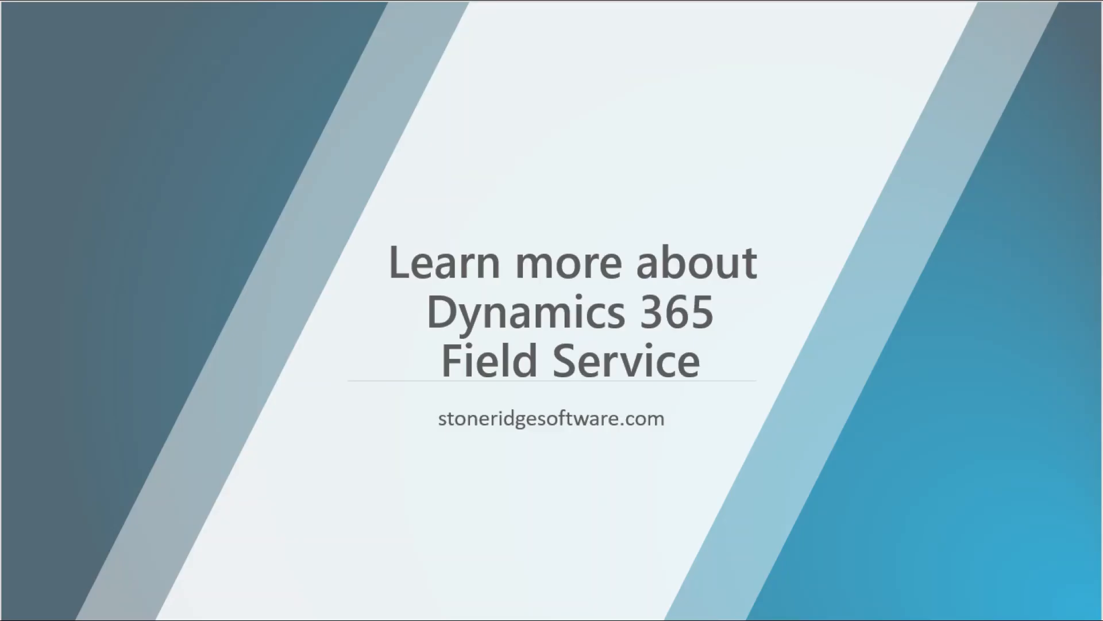